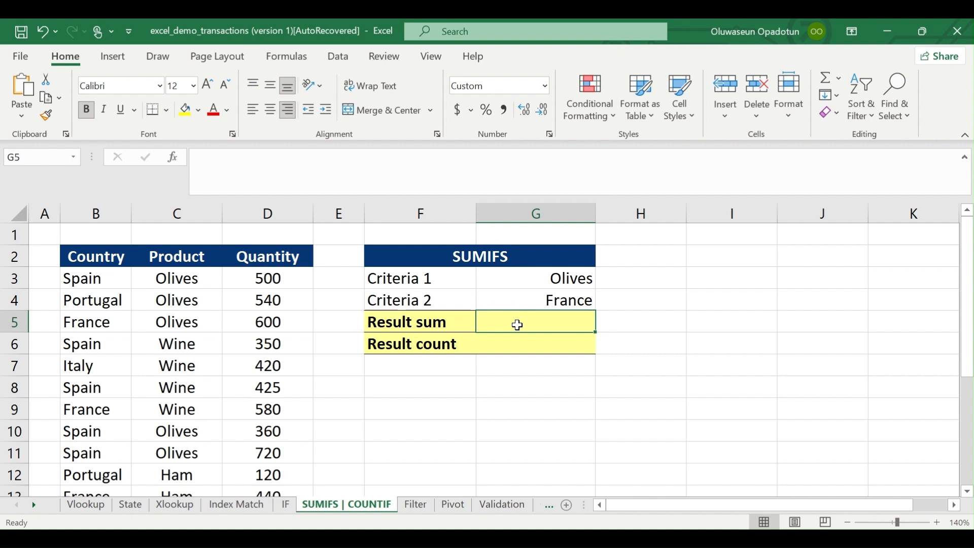
- Begin a SUMIFS formula in the Result sum cell G5 with the quantities D3:D18 as the sum range
type("=")
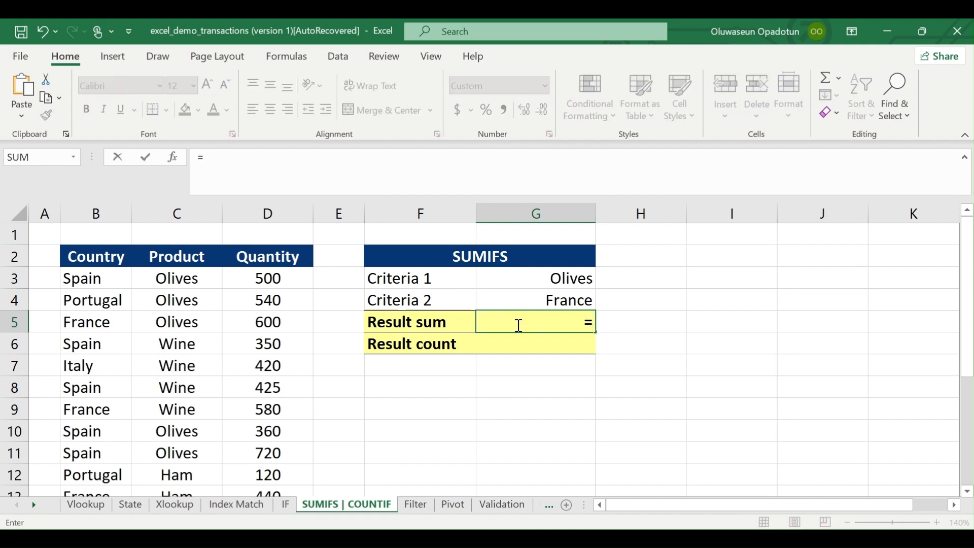
type("sum")
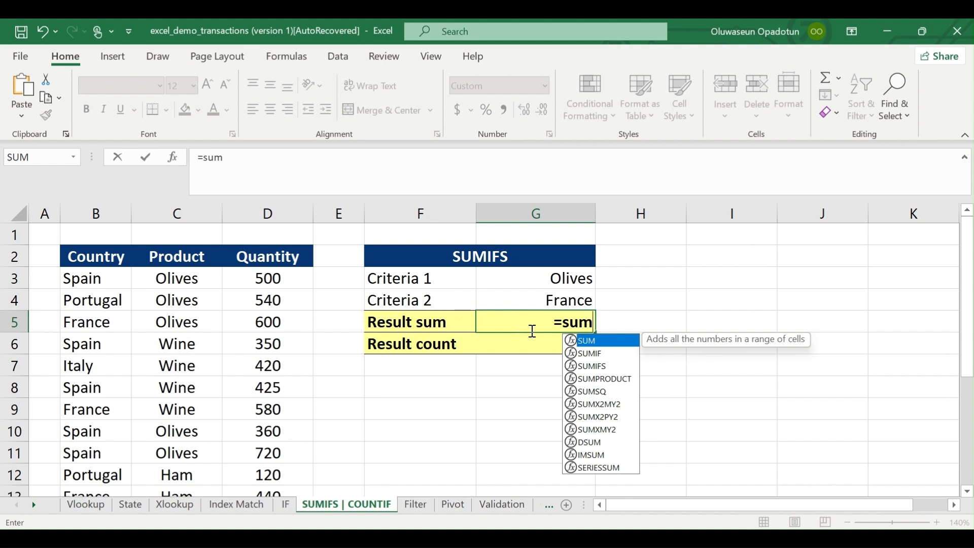
double_click(597, 366)
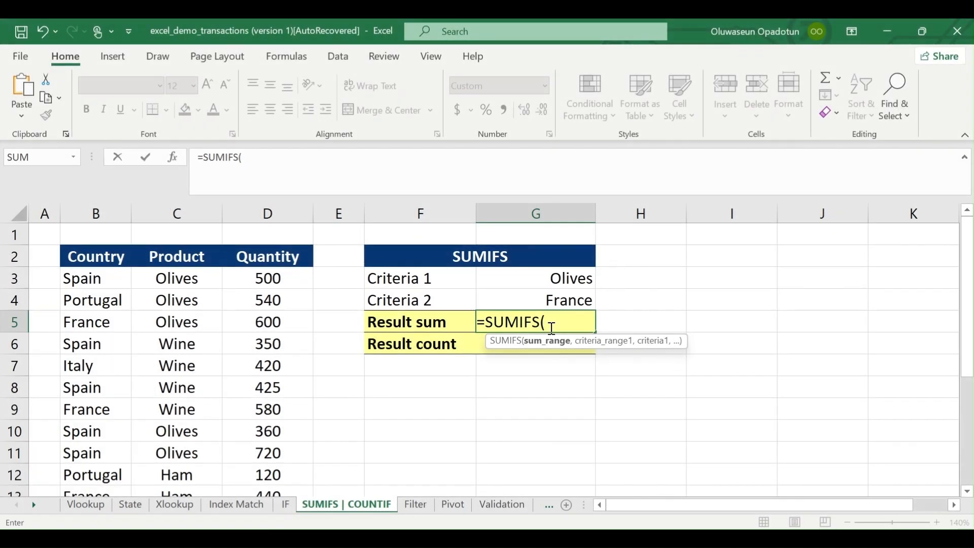
left_click(278, 278)
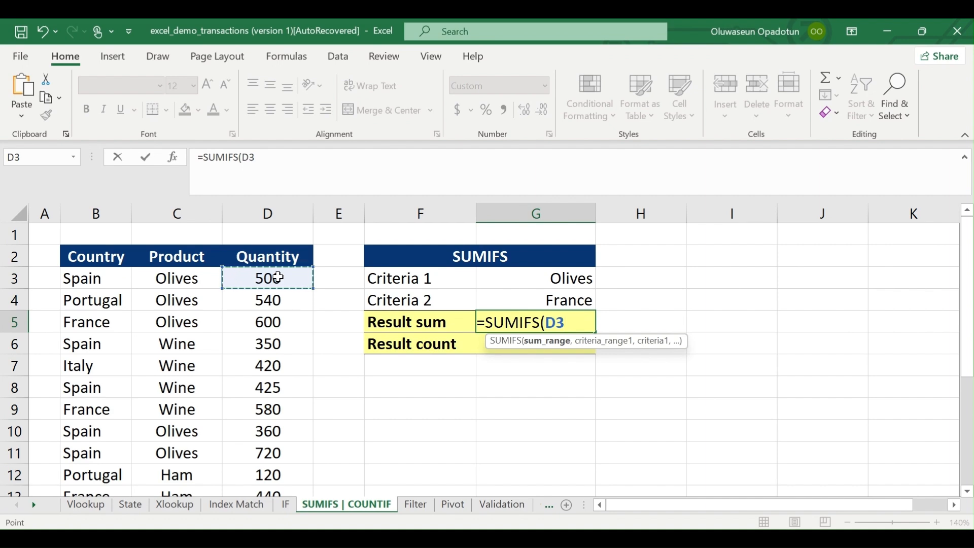
key("ctrl+shift+Down")
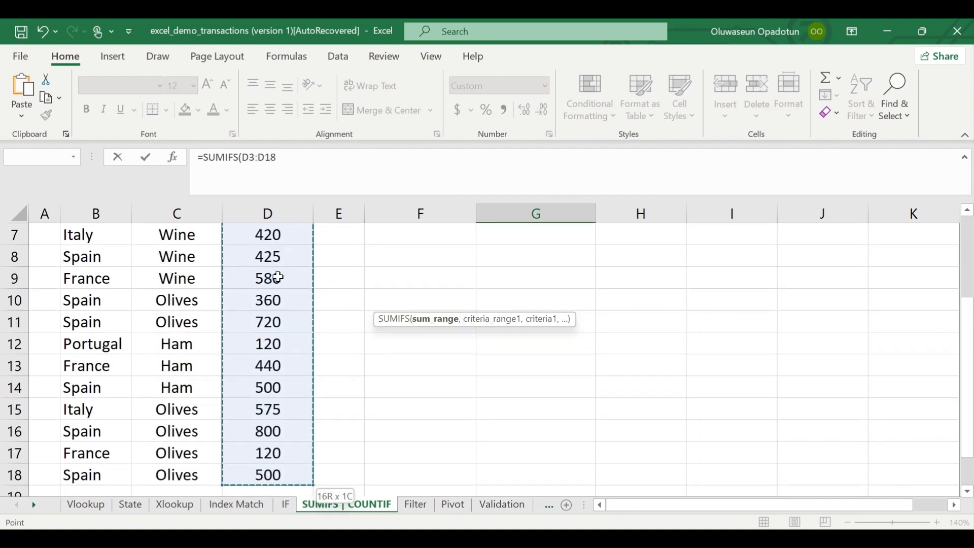
scroll(278, 278, "up", 2)
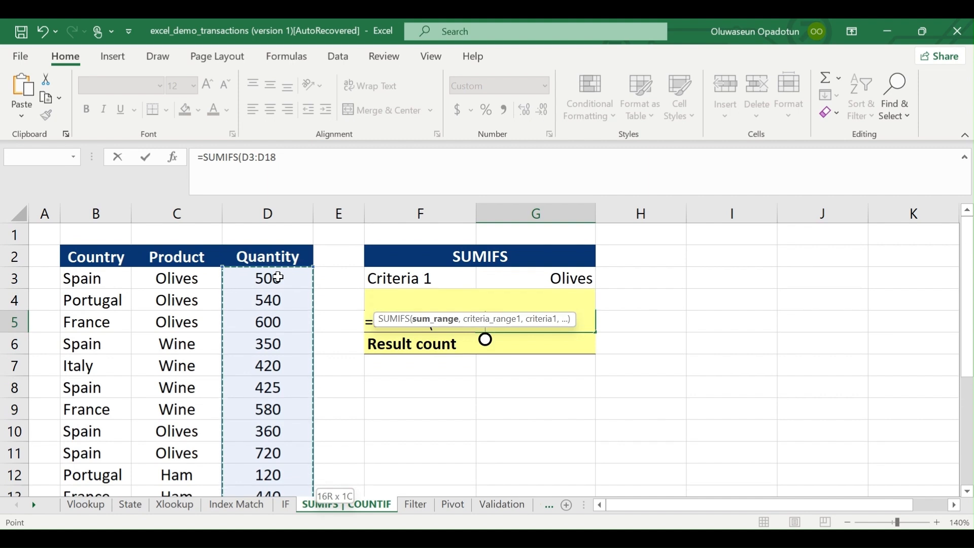
type(",")
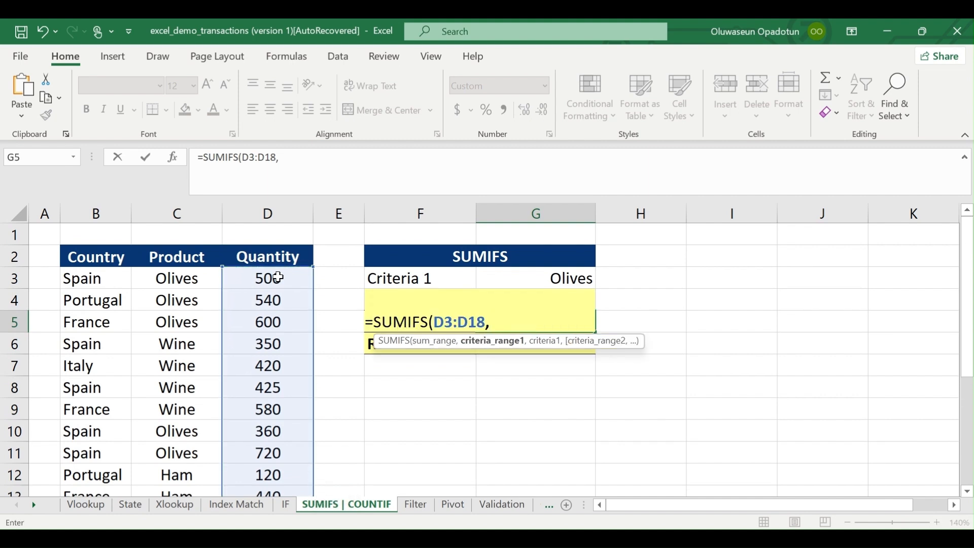
- Add the product column C3:C18 as the first criteria range of the SUMIFS formula, with G3 as its criterion
left_click(184, 279)
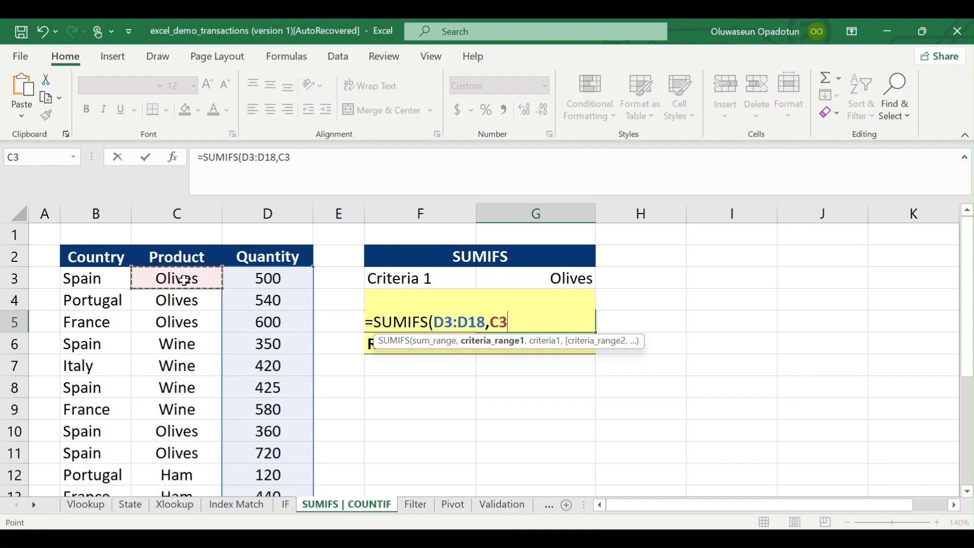
key("ctrl+shift+Down")
scroll(184, 280, "up", 2)
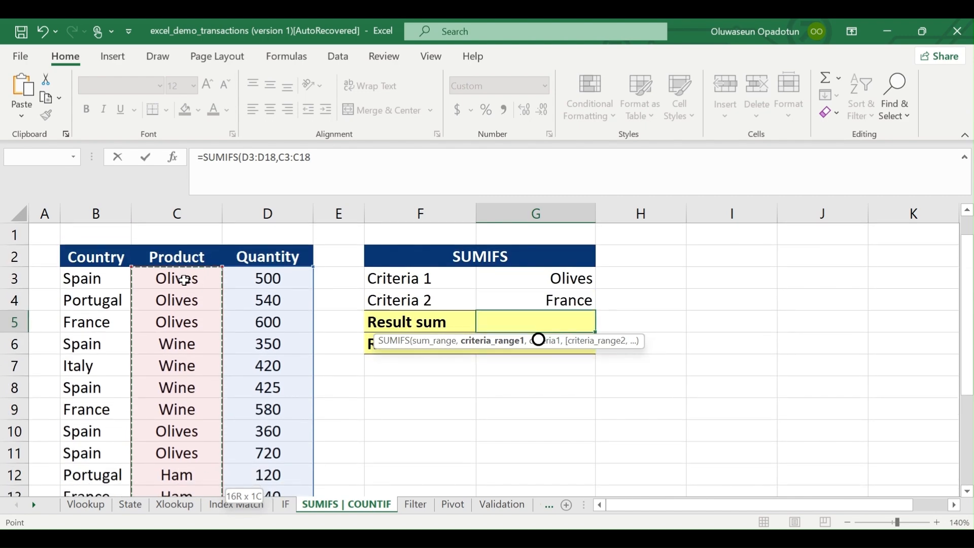
type(",")
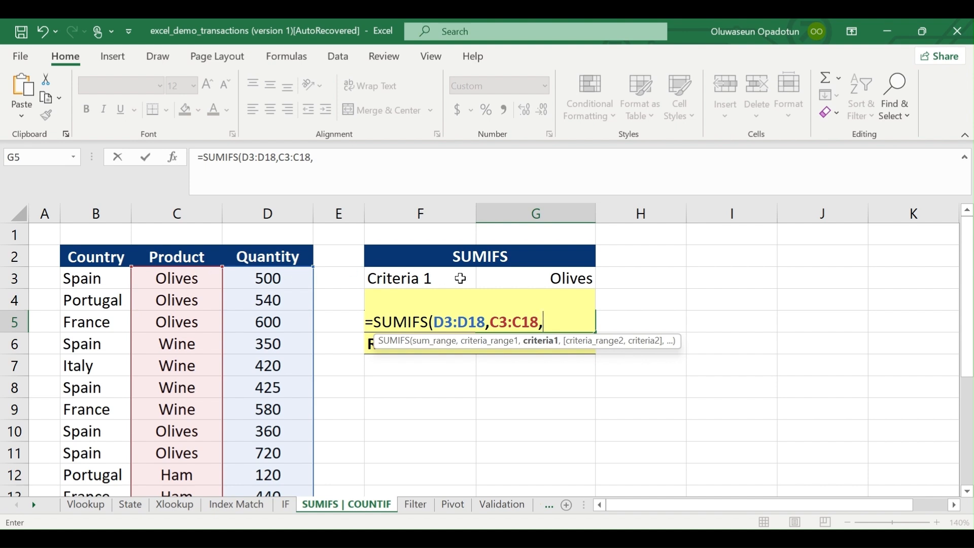
left_click(554, 279)
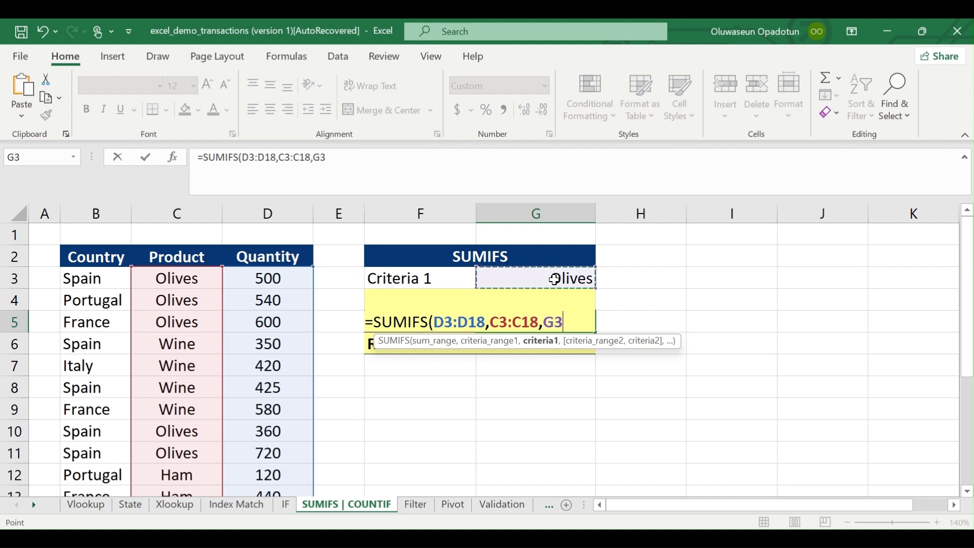
type(",")
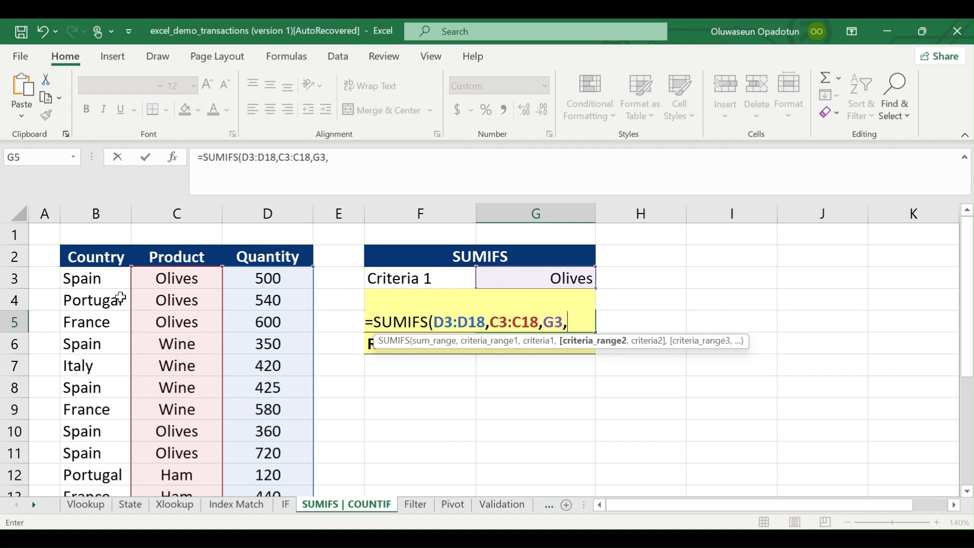
- Complete the SUMIFS formula with the country column B3:B18 as the second criteria range and G4 as its criterion
left_click(106, 283)
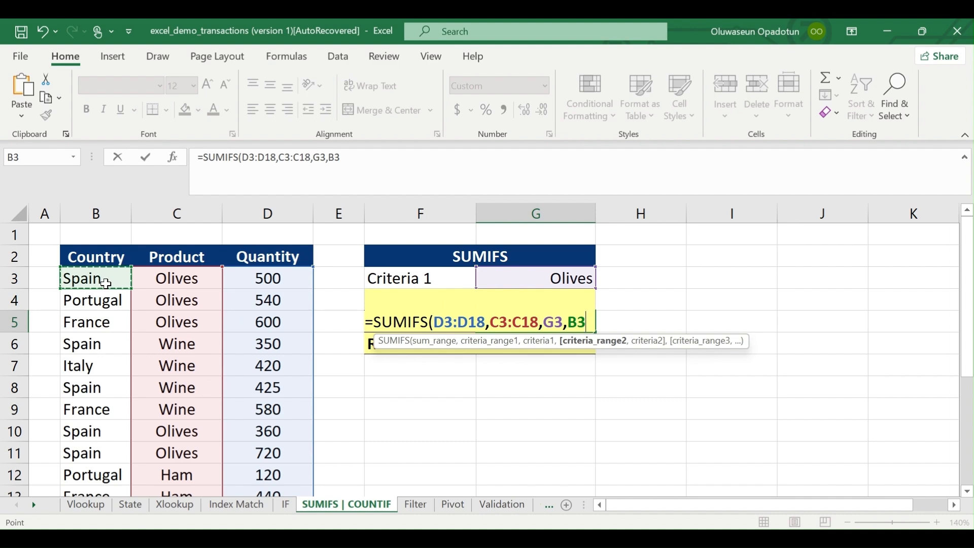
key("ctrl+shift+Down")
key("ctrl+BackSpace")
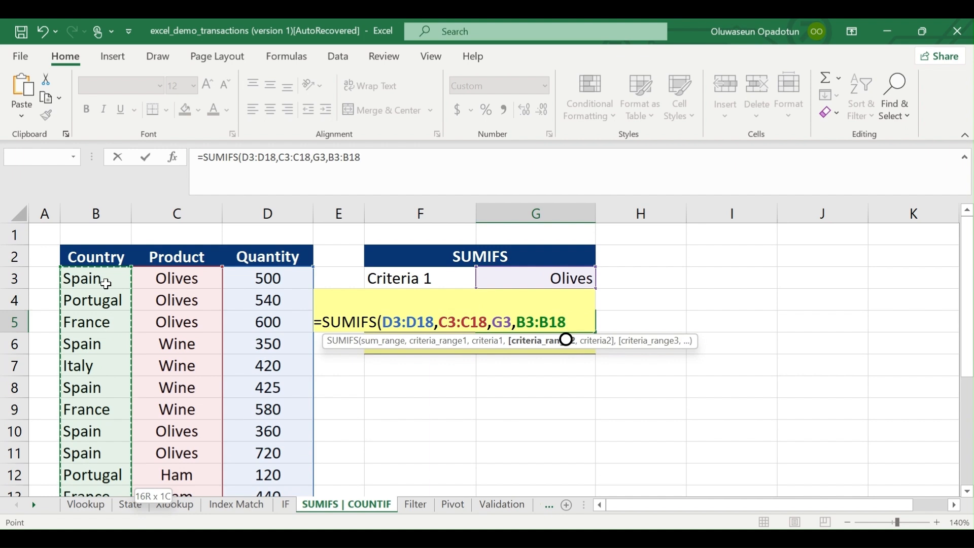
type(",")
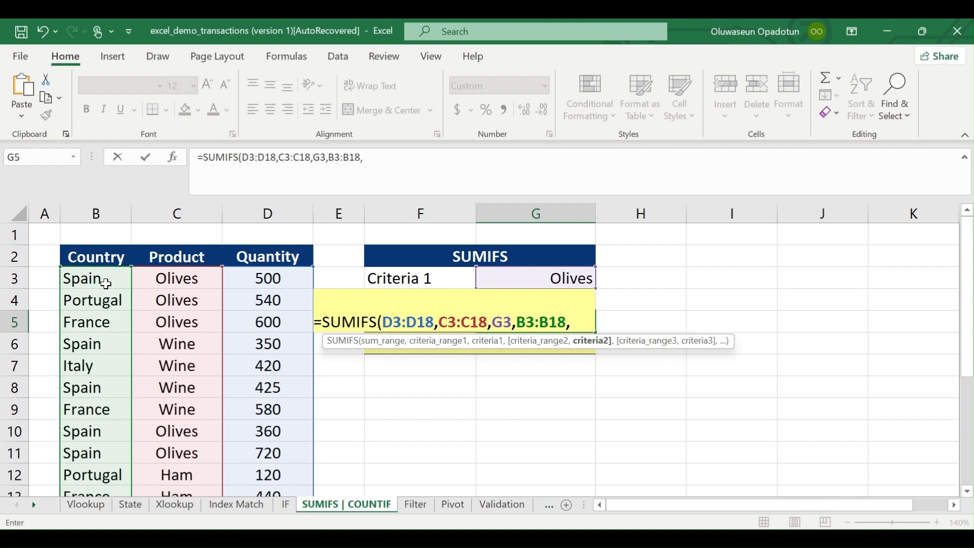
type("G4)")
key("Return")
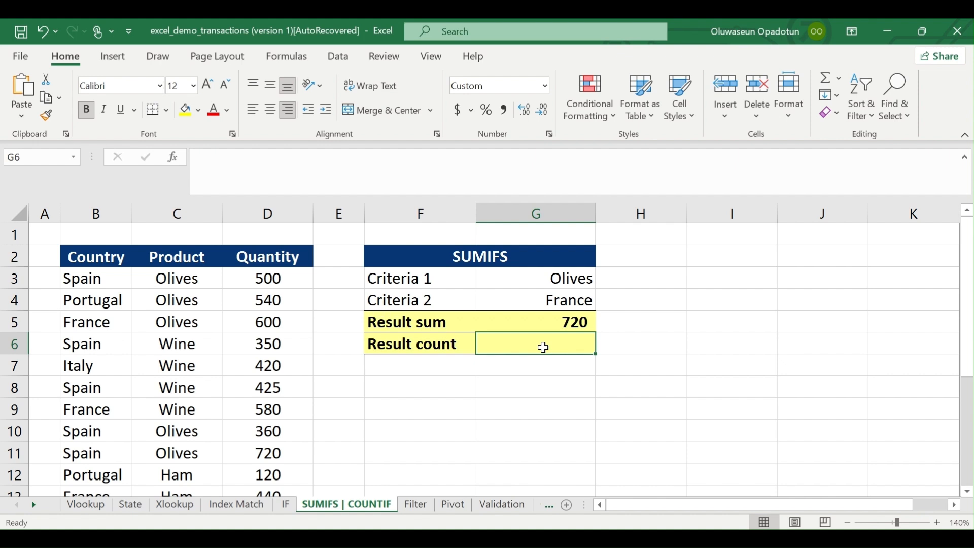
- Begin a COUNTIFS formula in the Result count cell G6 with criteria range C3:C18 and criterion G3
type("=co")
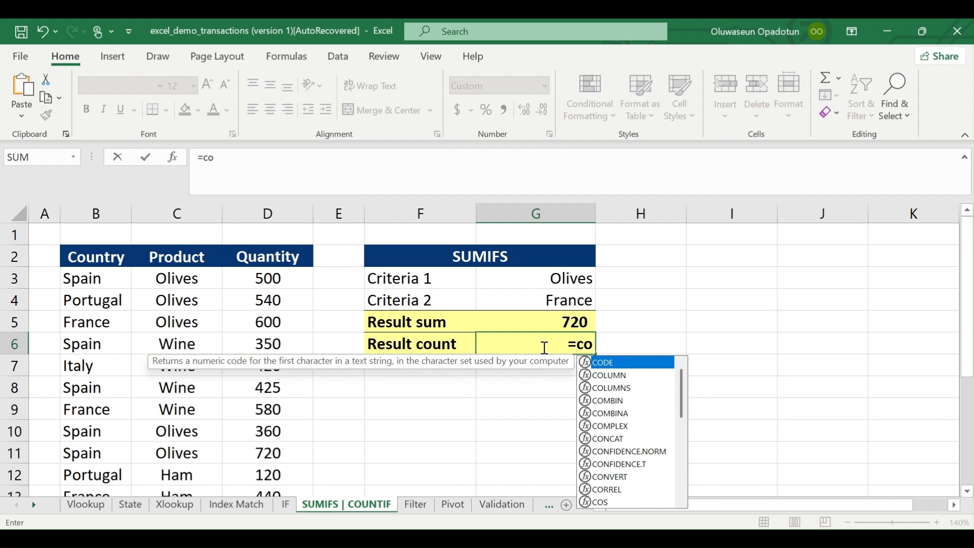
type("un")
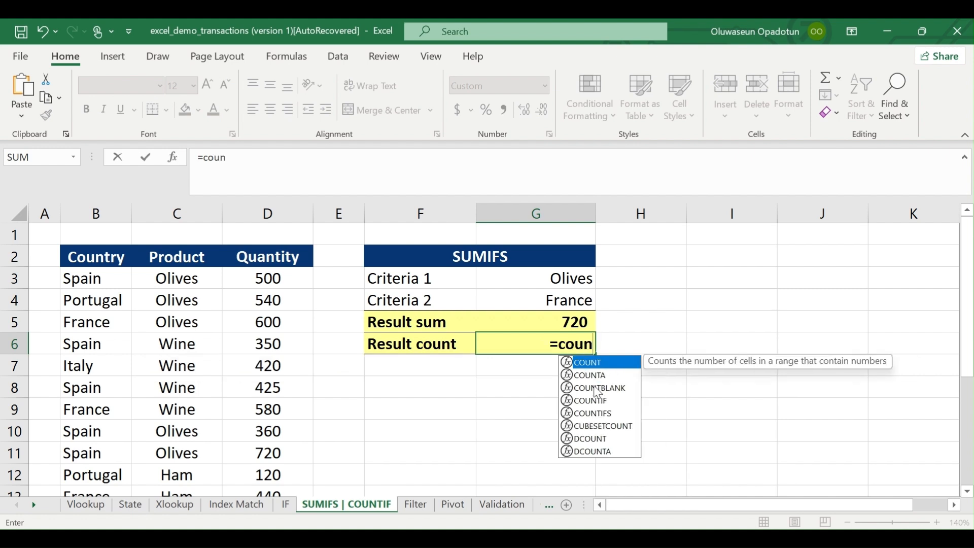
double_click(612, 416)
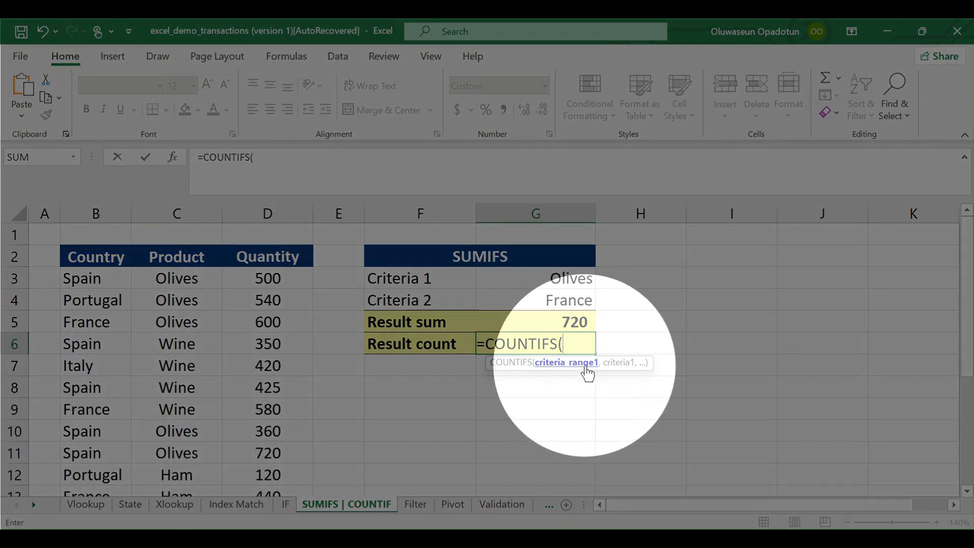
left_click(565, 341)
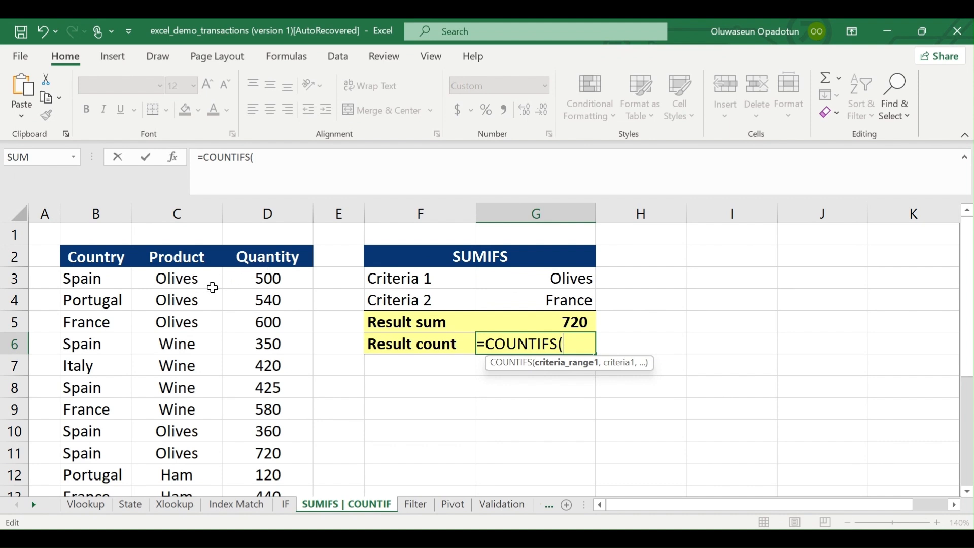
left_click_drag(176, 277, 189, 421)
left_click(520, 328)
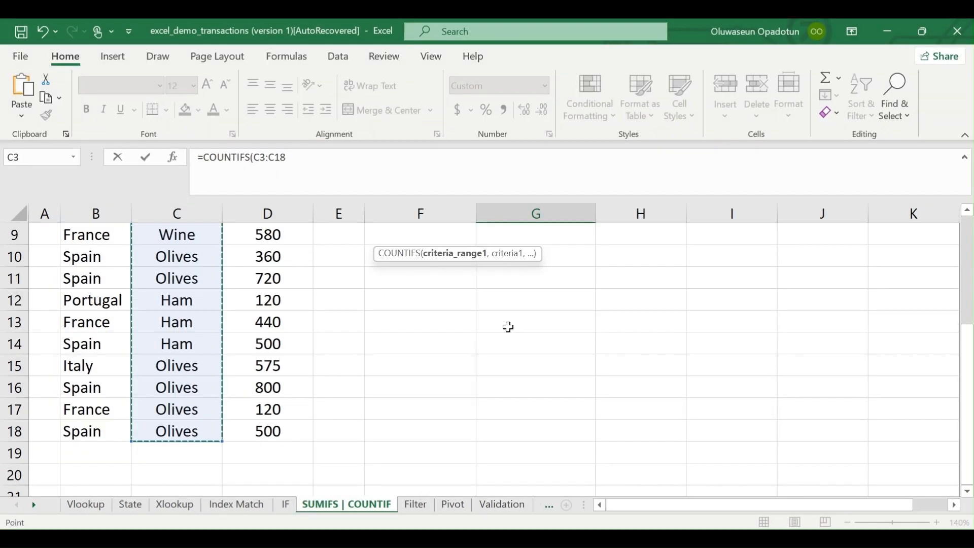
scroll(506, 325, "up", 3)
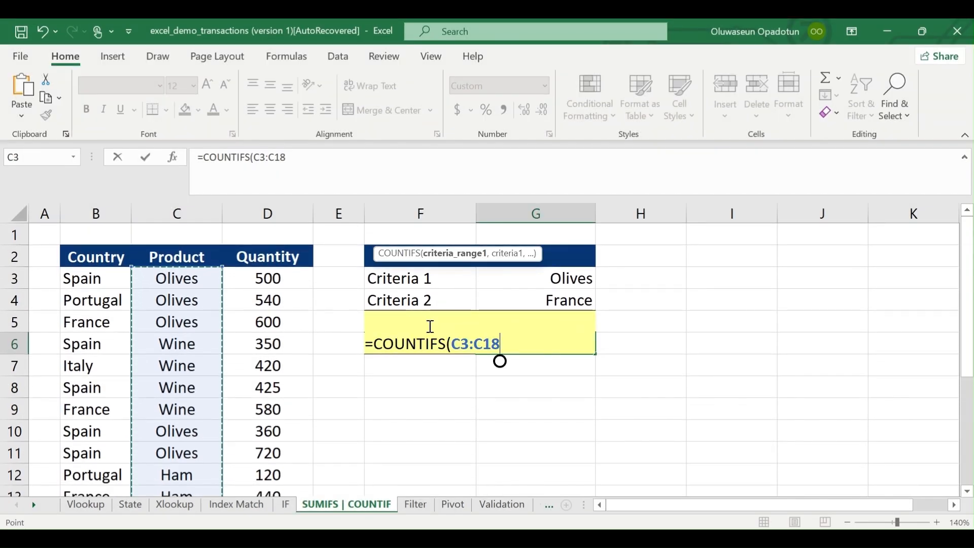
type(",")
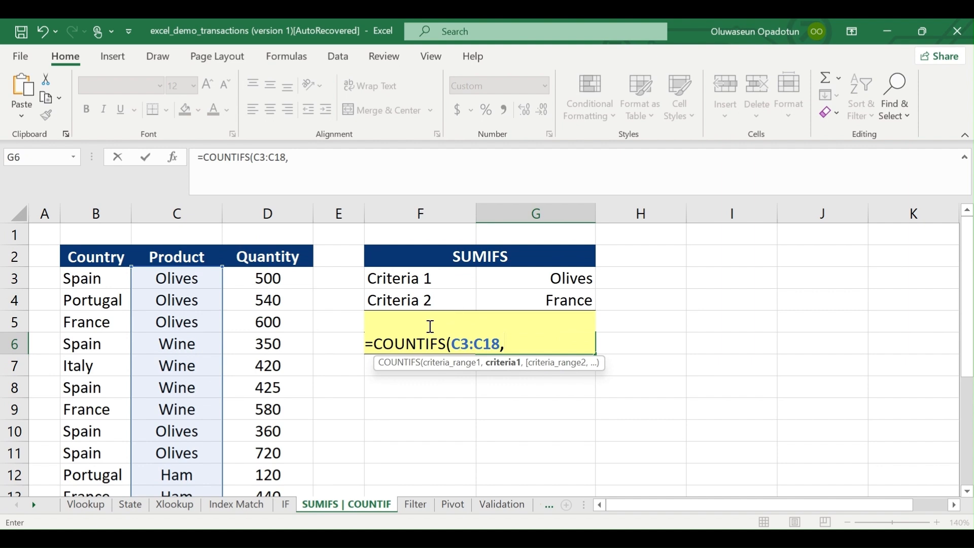
left_click(549, 274)
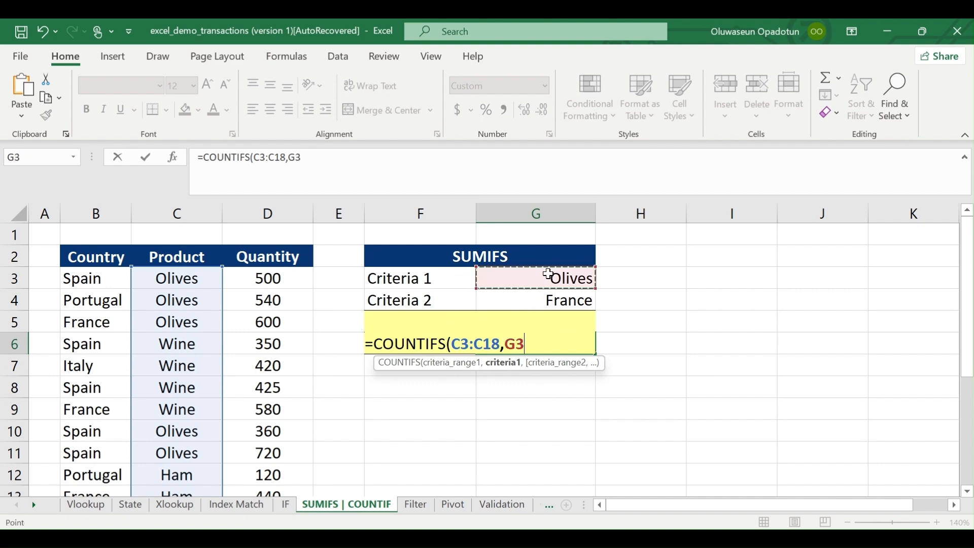
type(",")
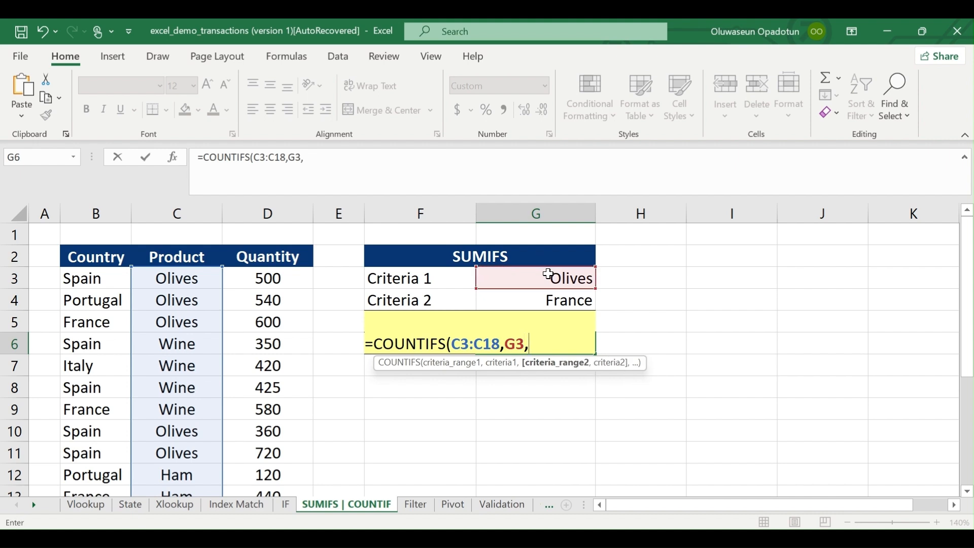
- Complete the COUNTIFS formula with the country column B3:B18 as the second criteria range and G4 as its criterion
left_click(108, 276)
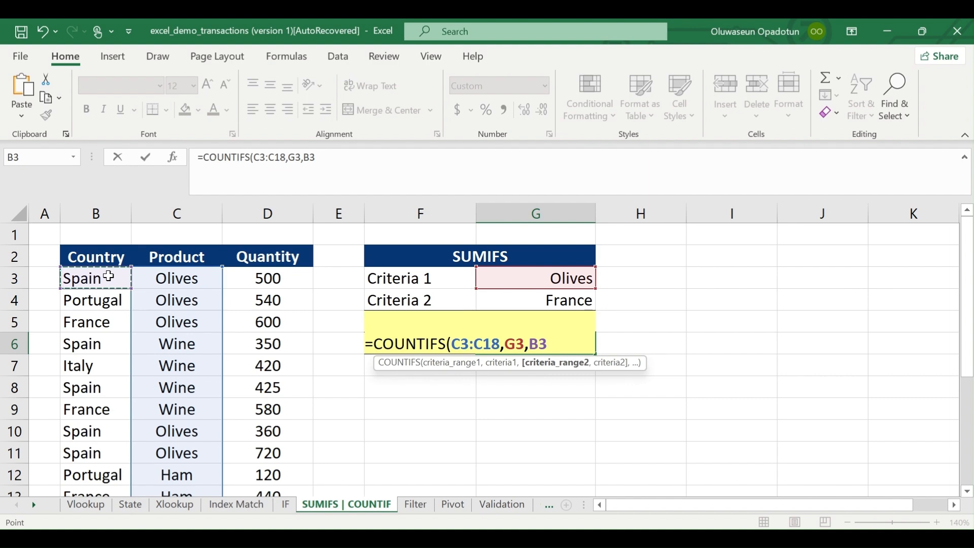
key("ctrl+shift+Down")
scroll(108, 276, "up", 2)
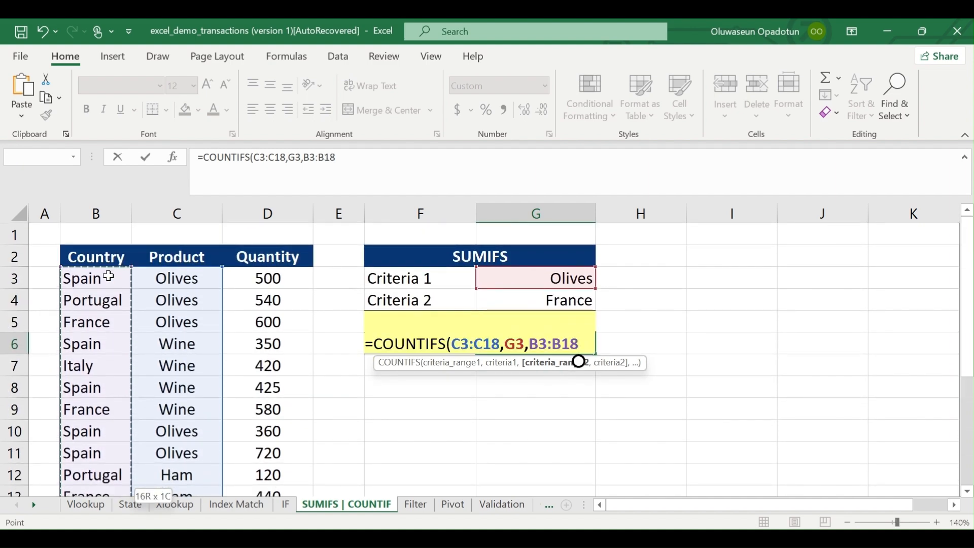
type(",")
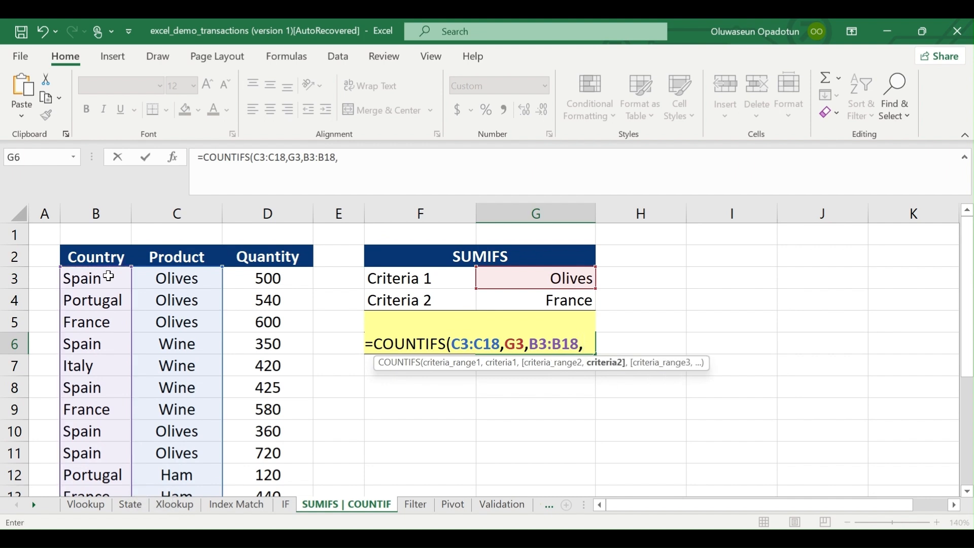
left_click(506, 301)
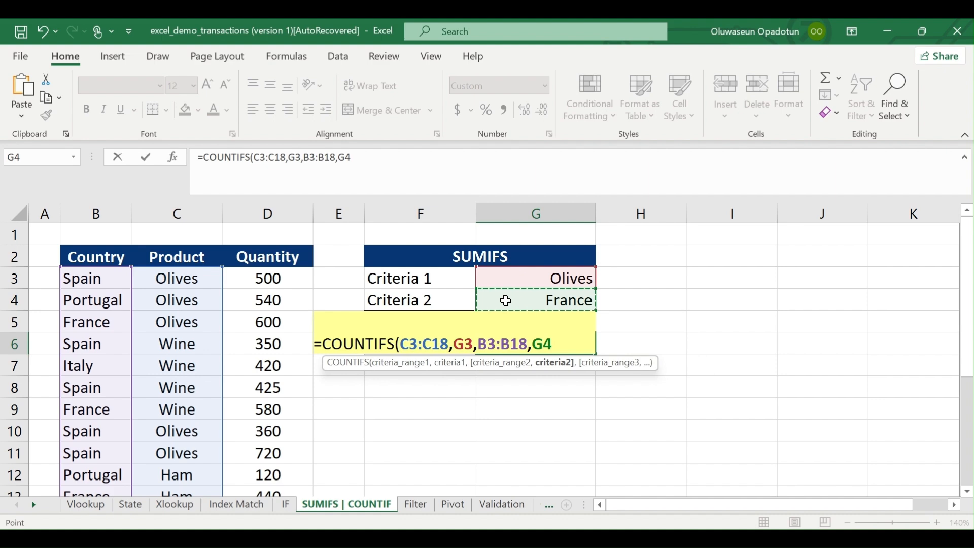
type(")")
key("Return")
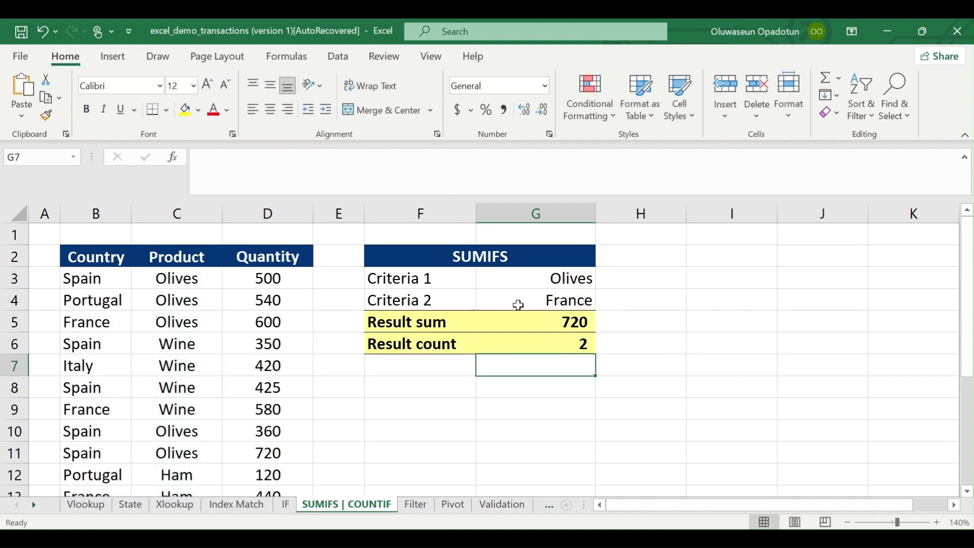
left_click(568, 343)
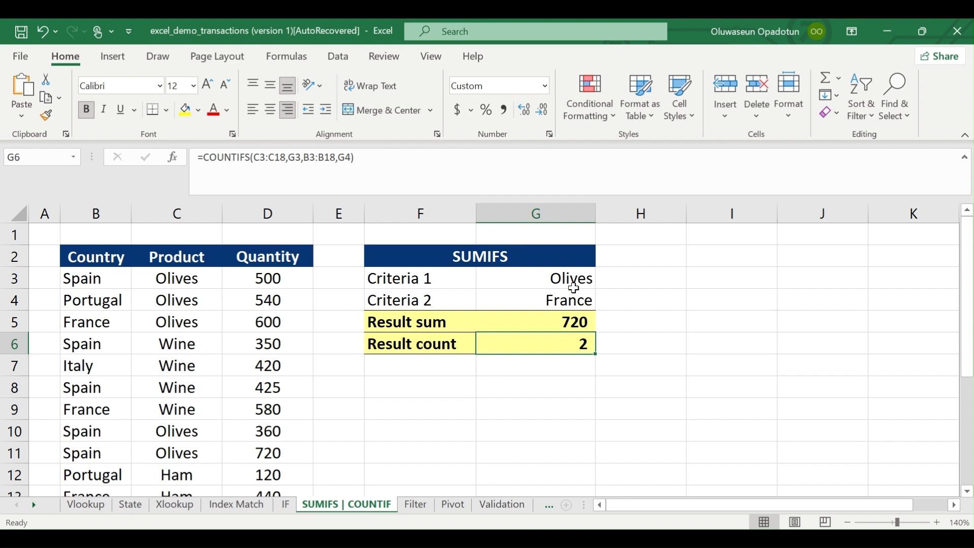
left_click(574, 320)
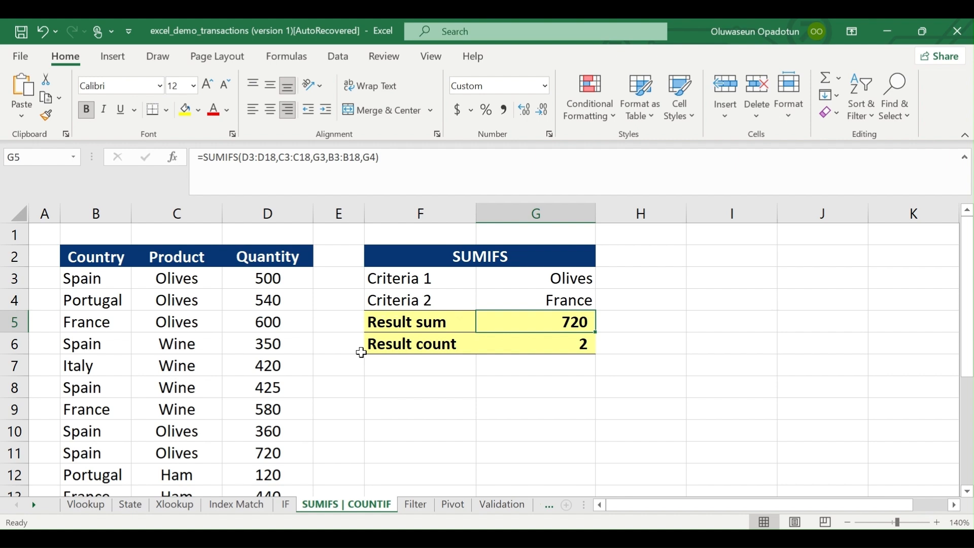
- Clear the contents of E3:G10 under Bonus for IF, Bonus for IFs and Satisfaction on the IF sheet
left_click(287, 507)
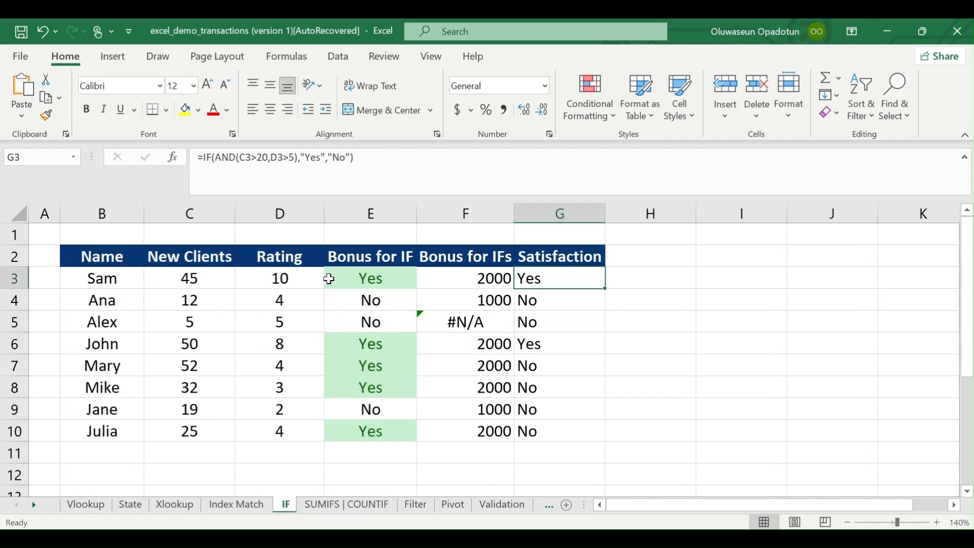
left_click(385, 288)
left_click_drag(385, 289, 567, 430)
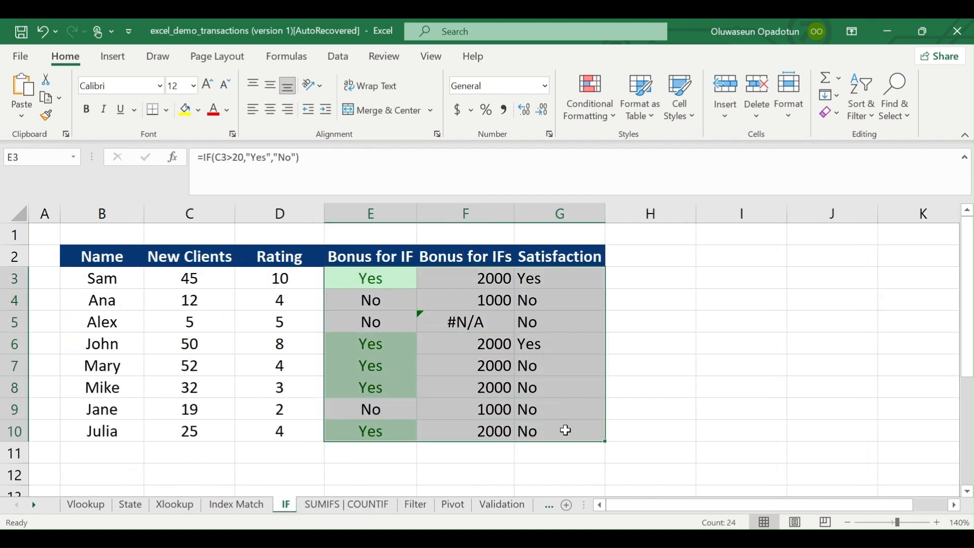
key("Delete")
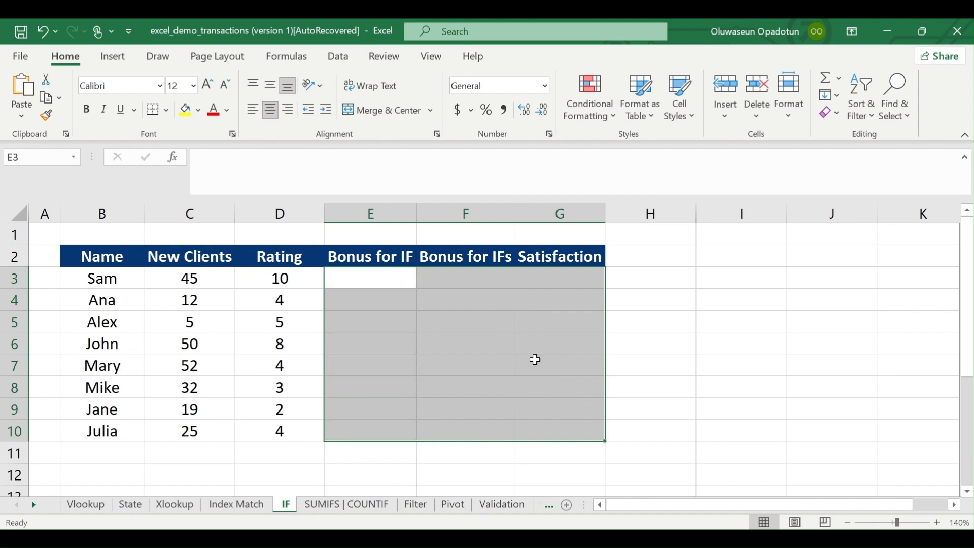
- Begin an IF formula in cell E3 under Bonus for IF with the logical test C3>20
left_click(534, 358)
left_click(385, 280)
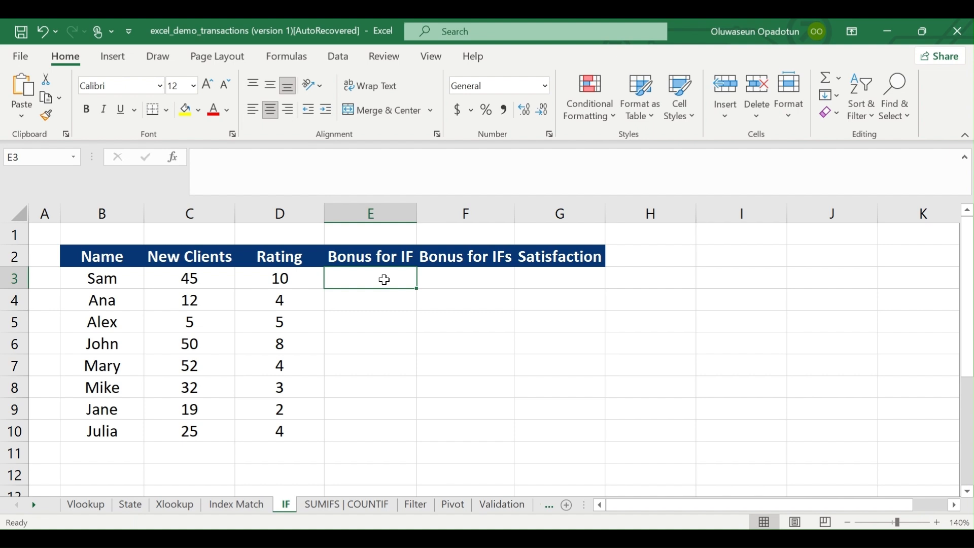
type("=i")
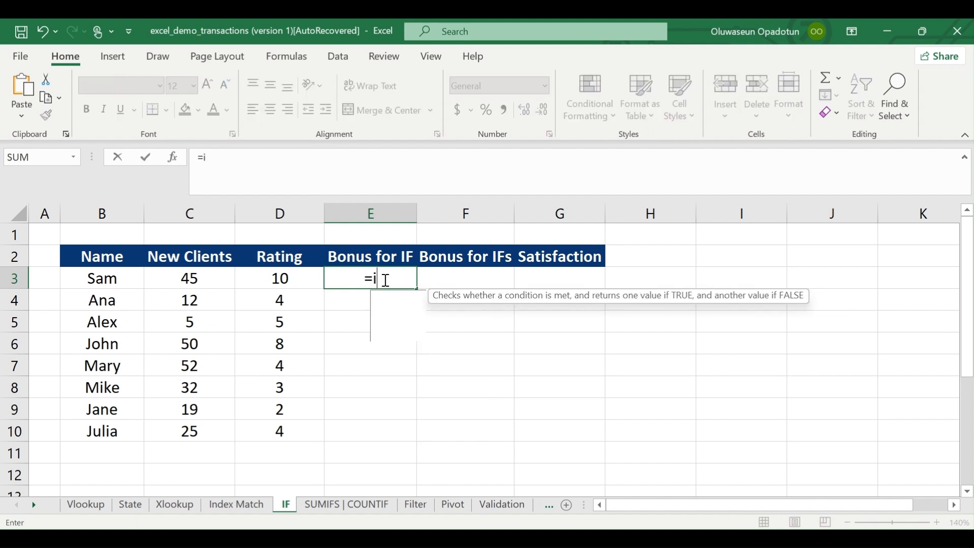
type("f")
double_click(406, 300)
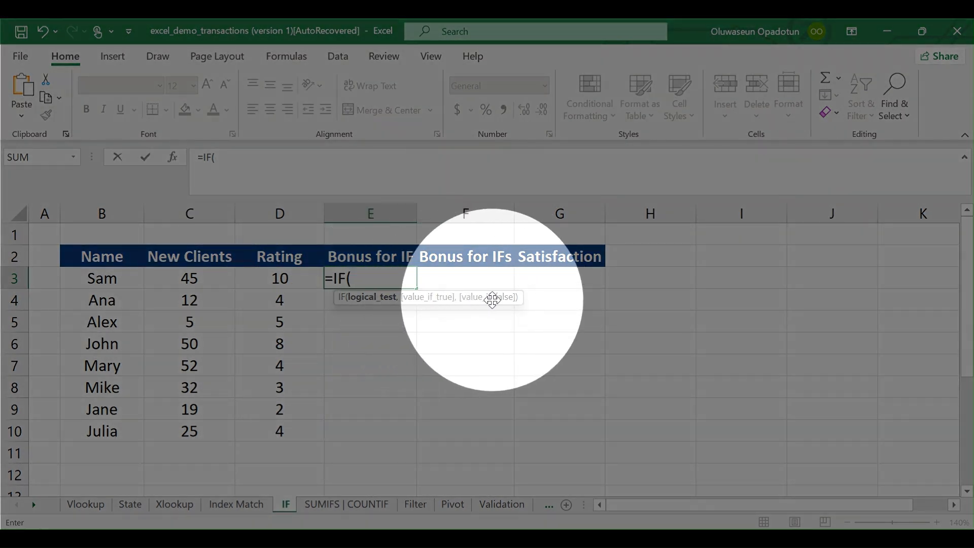
left_click(364, 280)
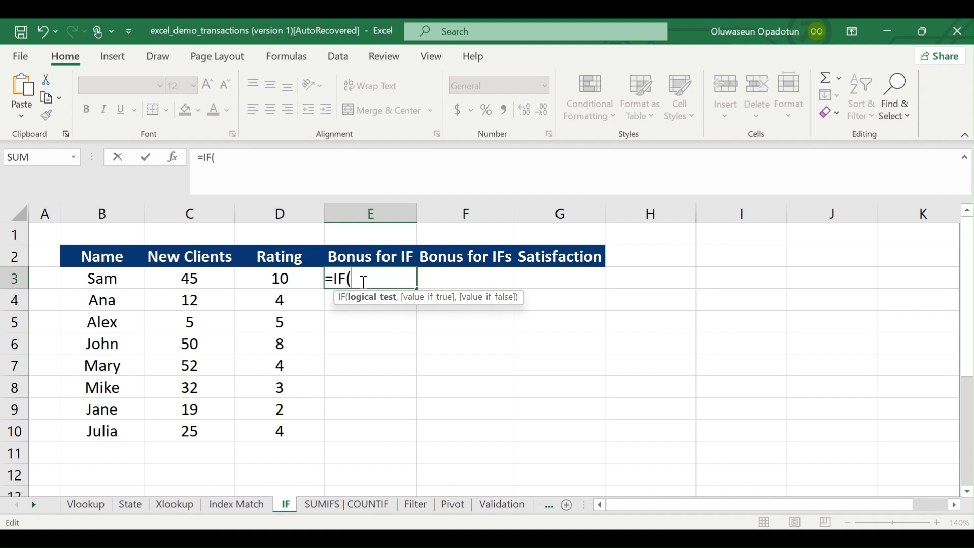
left_click(211, 284)
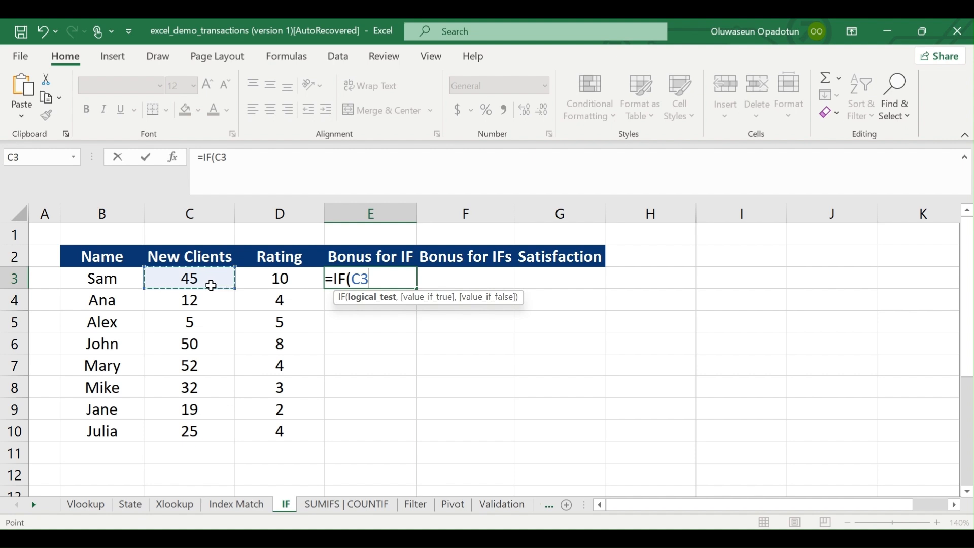
type(">20")
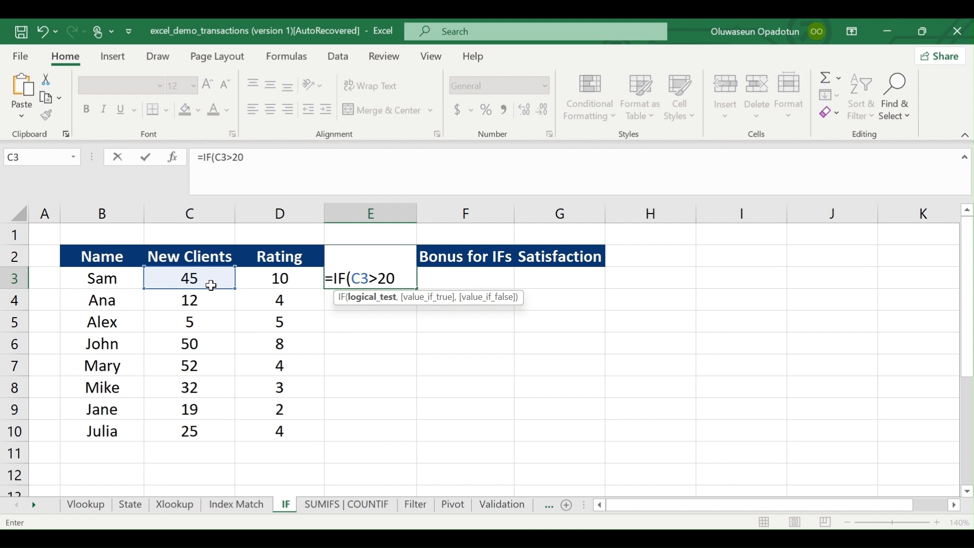
type(",")
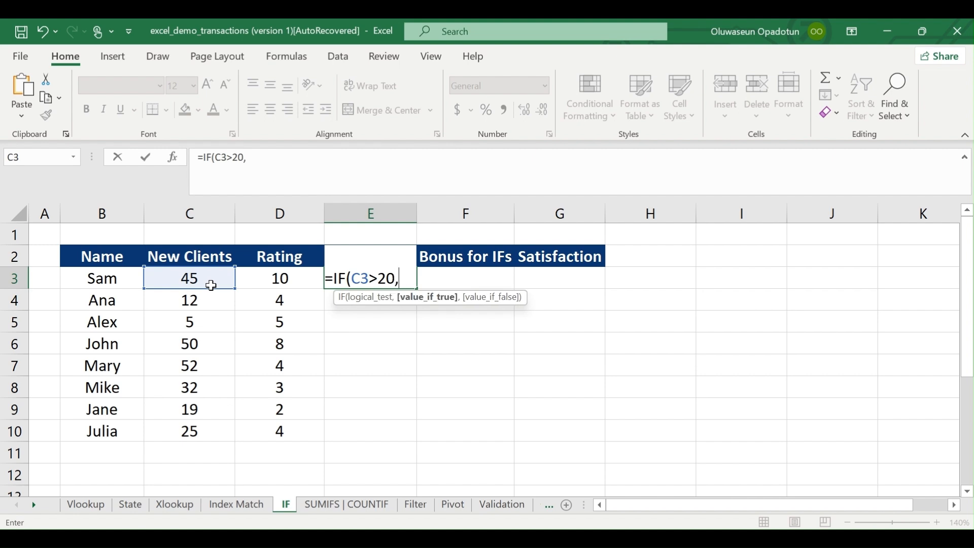
- Complete the IF formula in E3 with "Yes" as the value if true and "No" as the value if false
type("\"\"")
left_click(407, 278)
type("Yes")
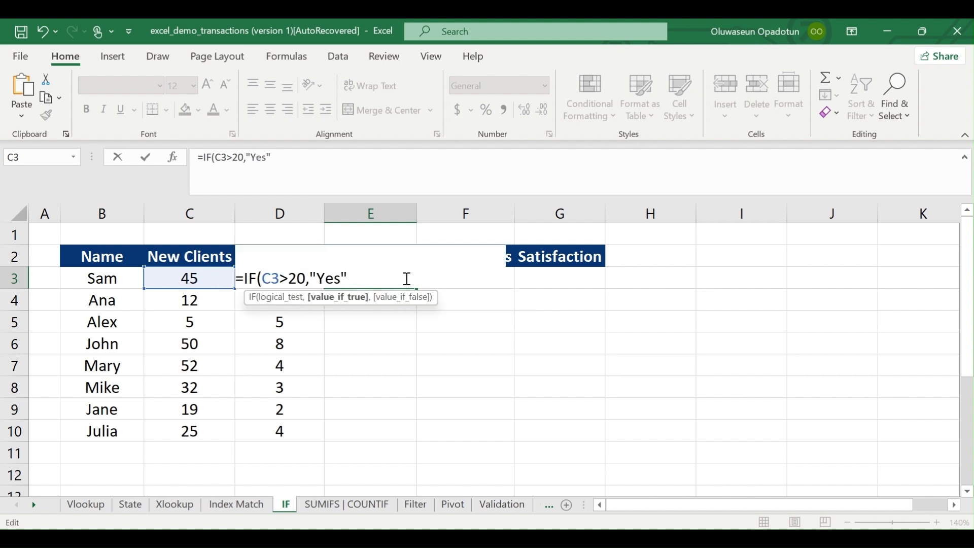
left_click(352, 274)
type(",\"Yes\",\"No")
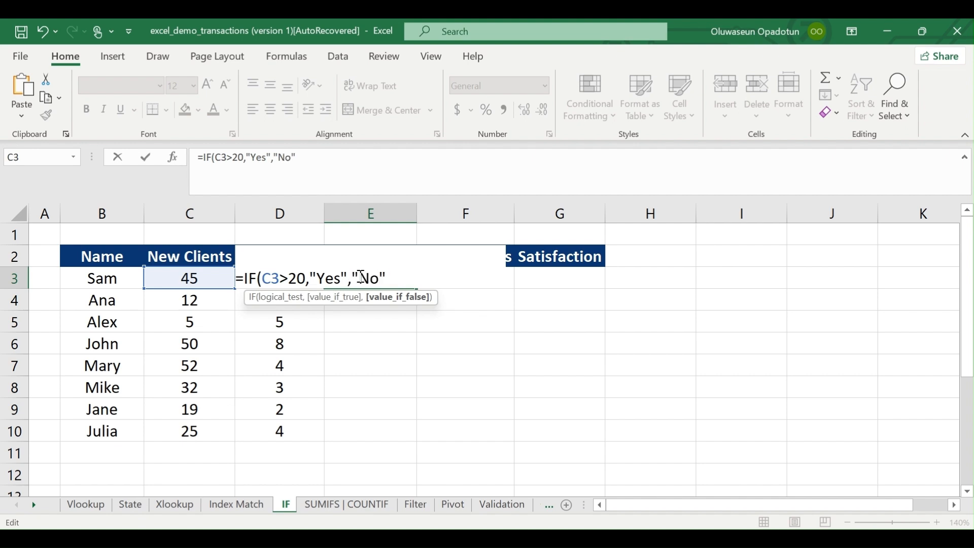
left_click(391, 277)
type(")")
key("Return")
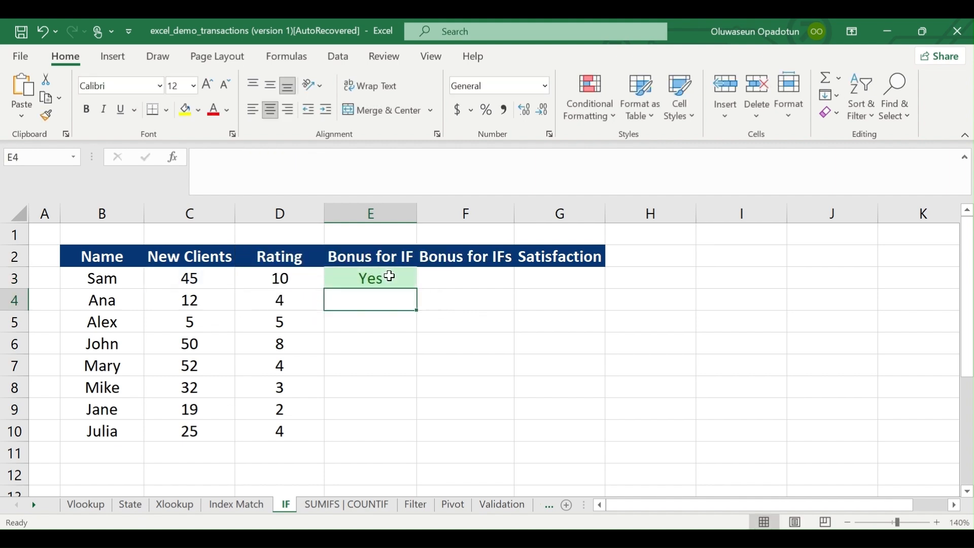
- Fill the IF formula from E3 down through E10 and check the copied formula in E6
left_click(386, 277)
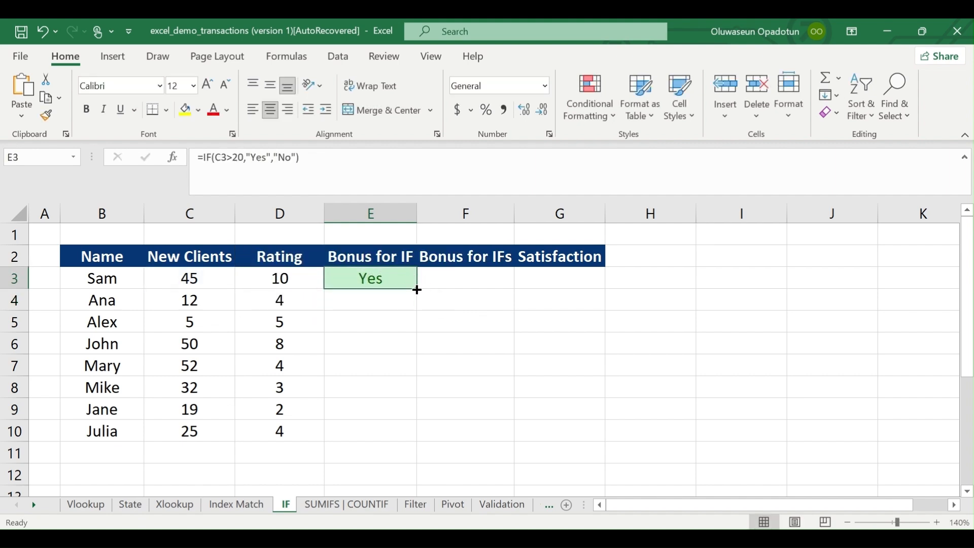
left_click_drag(417, 289, 393, 442)
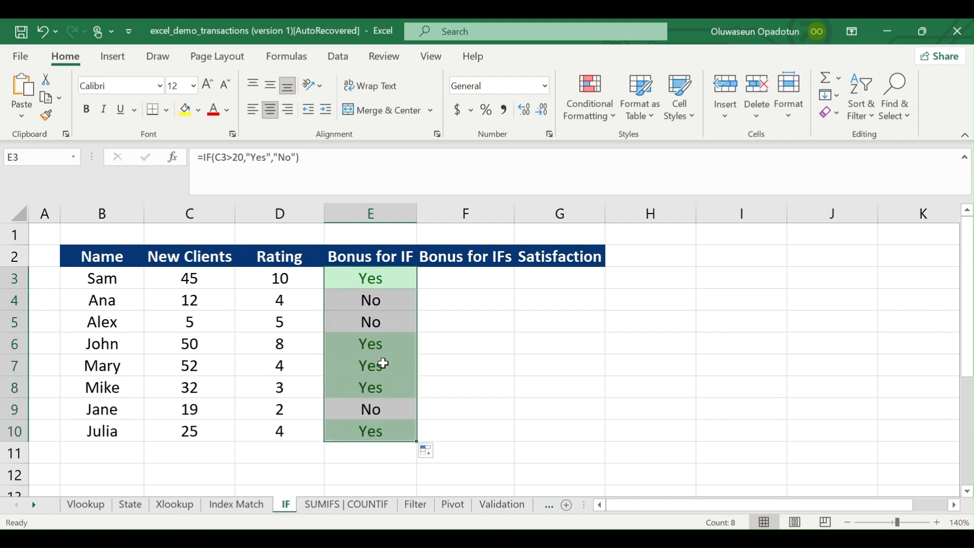
left_click(380, 345)
left_click(376, 278)
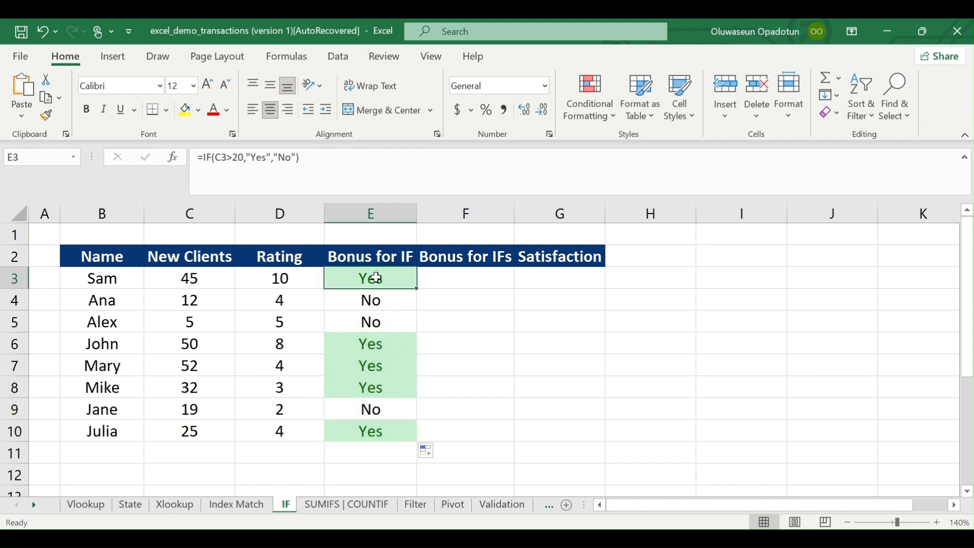
left_click(383, 350)
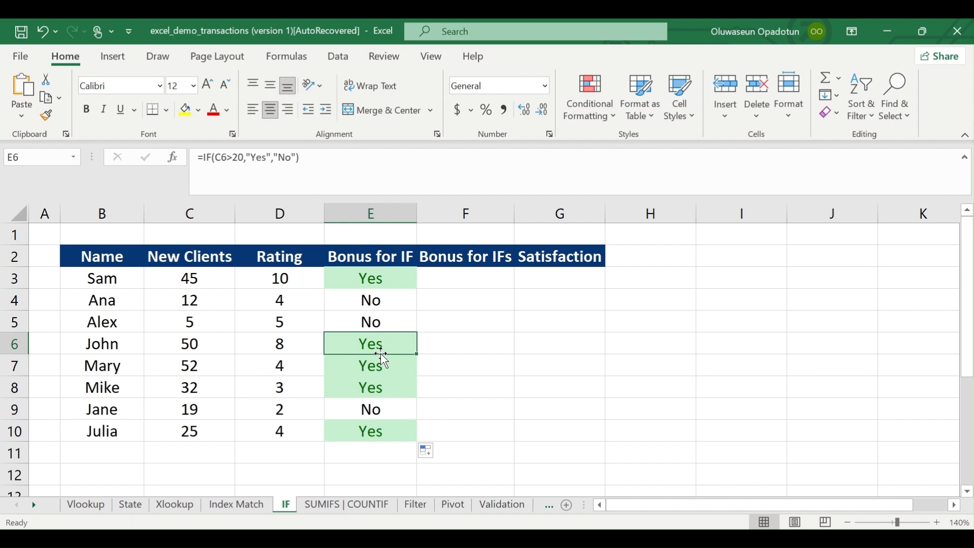
- View the Equal To highlight rule options for the Bonus for IF results in E3:E10 without applying a rule
left_click_drag(370, 280, 374, 426)
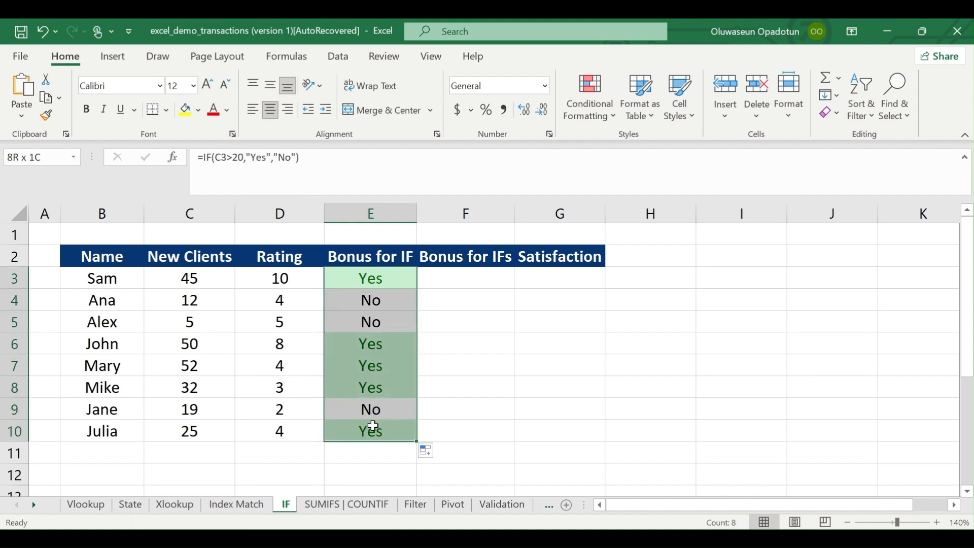
left_click(607, 116)
mouse_move(652, 152)
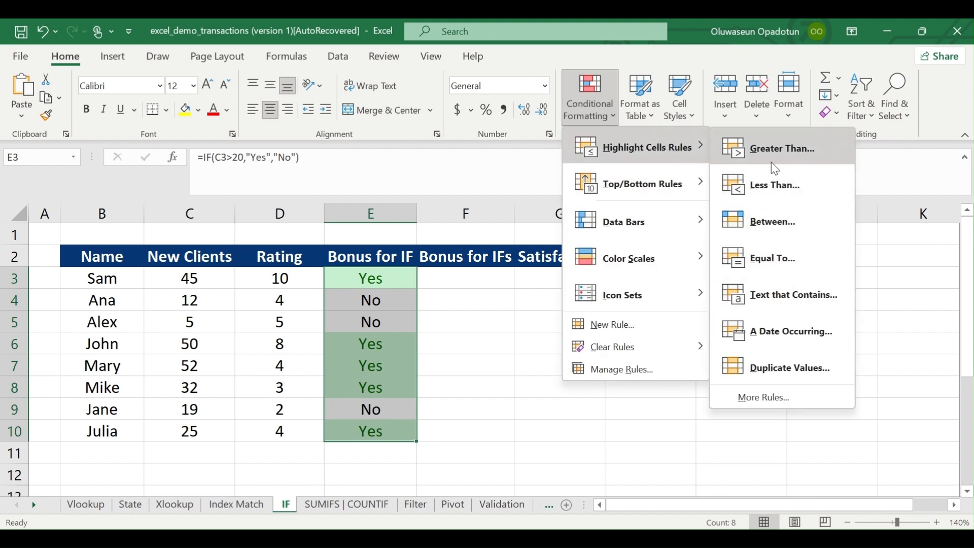
left_click(775, 273)
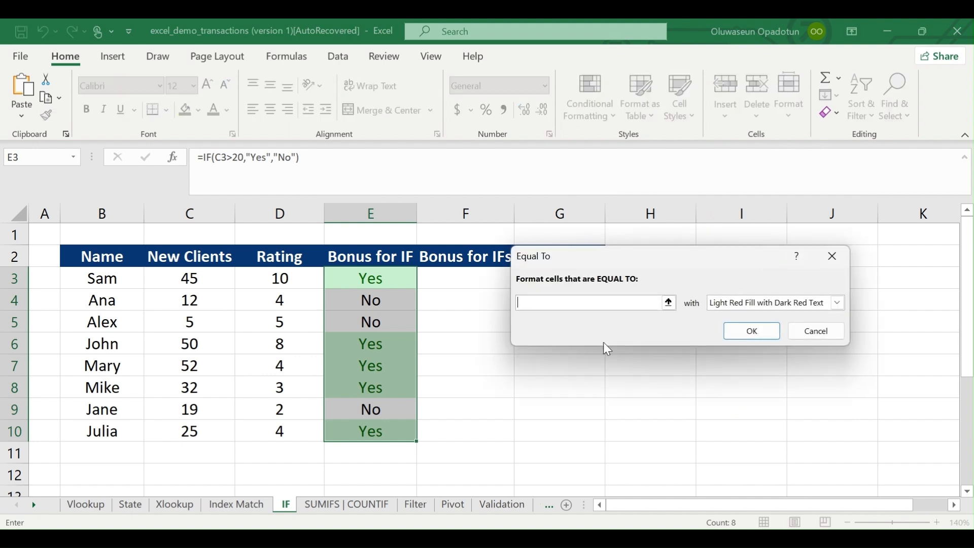
left_click(802, 335)
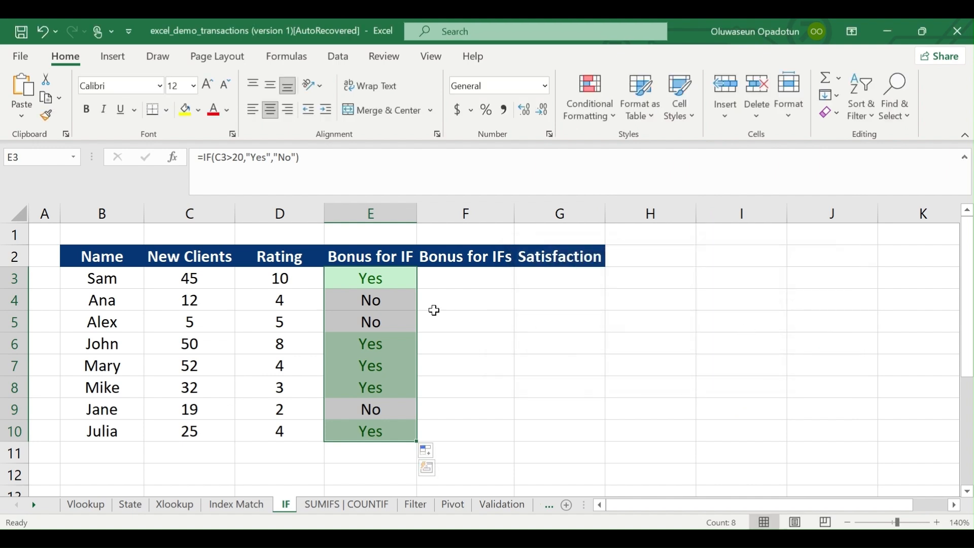
- Begin an IFS formula in cell F3 under Bonus for IFs with the first test C3>20 returning 800
left_click(453, 286)
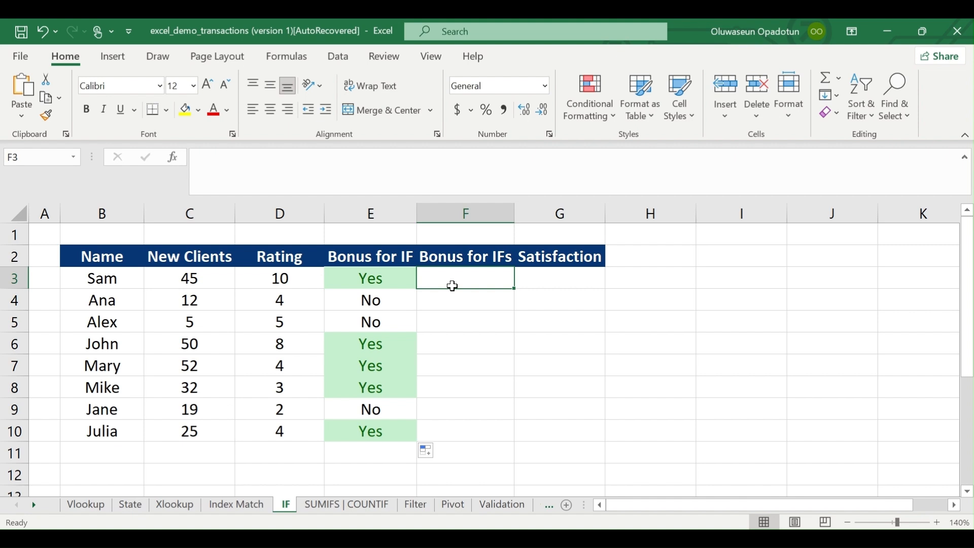
type("=if")
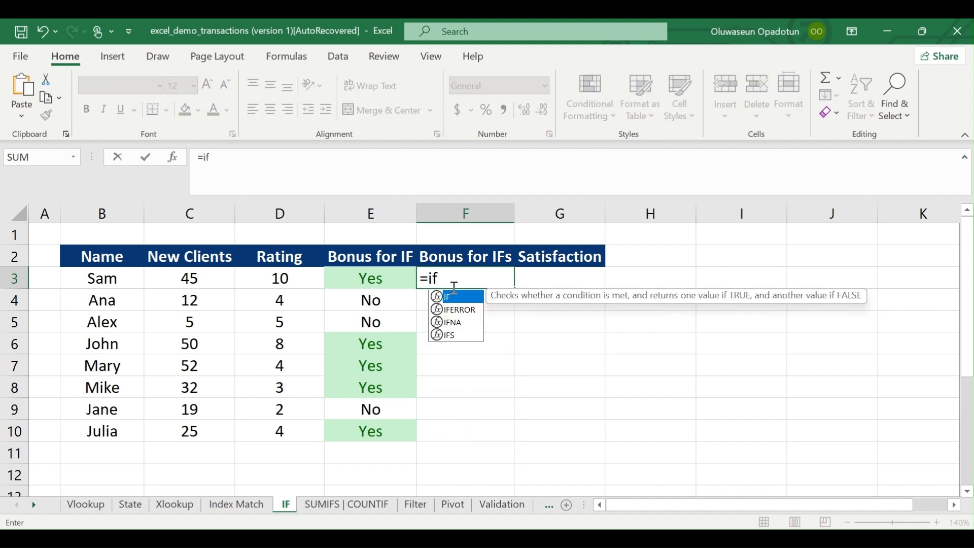
double_click(449, 335)
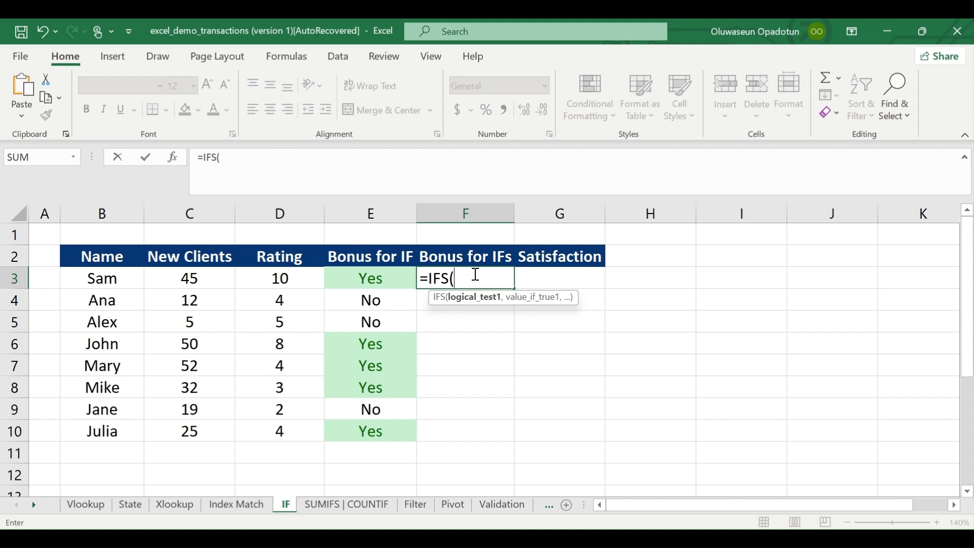
left_click(212, 281)
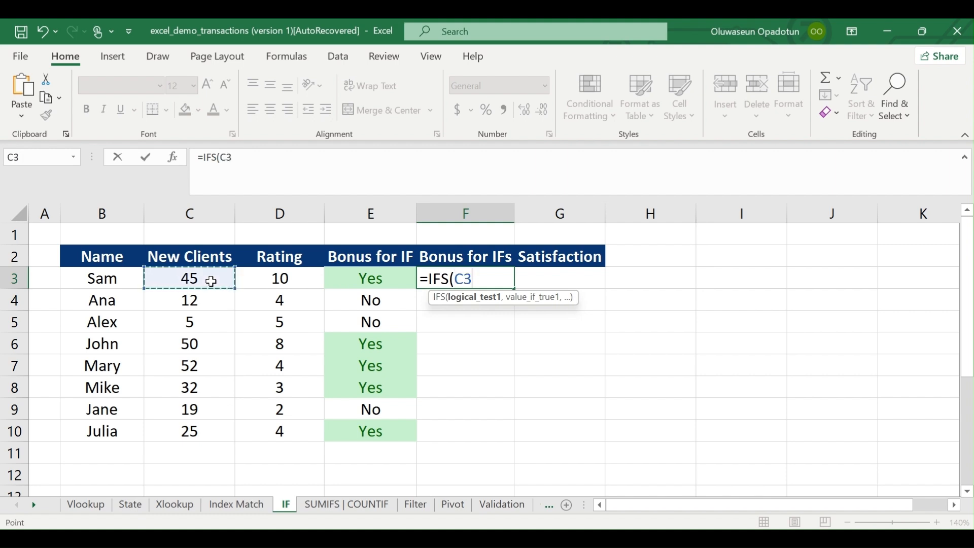
type(">")
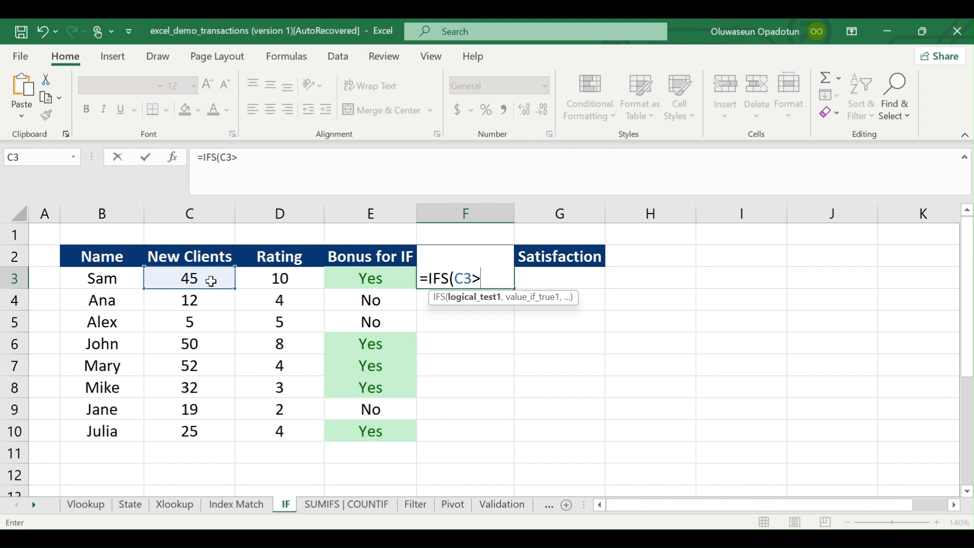
type("20,")
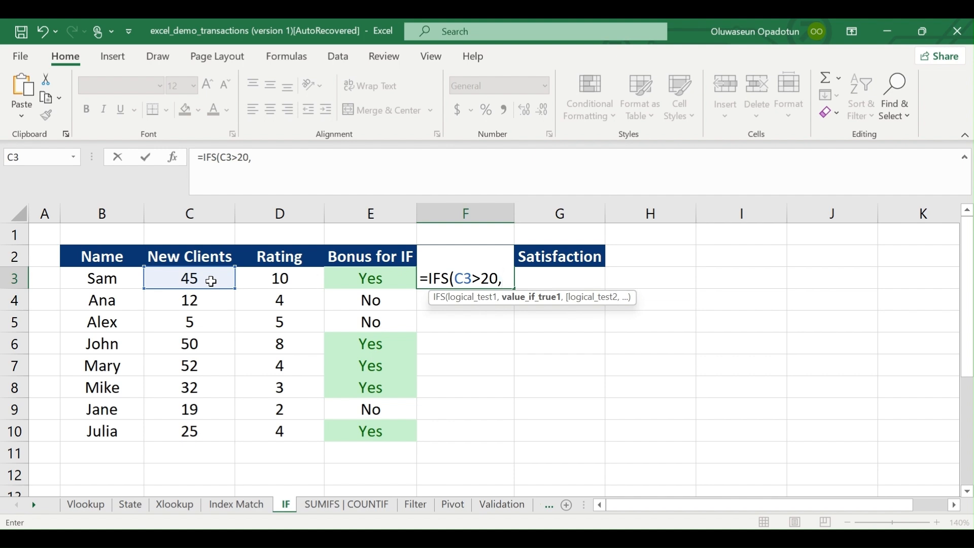
type("800")
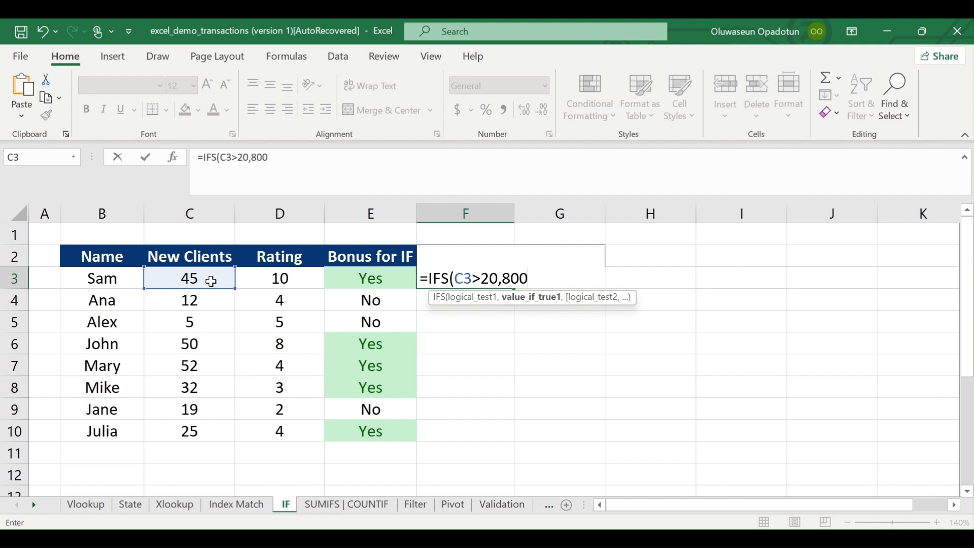
type(",")
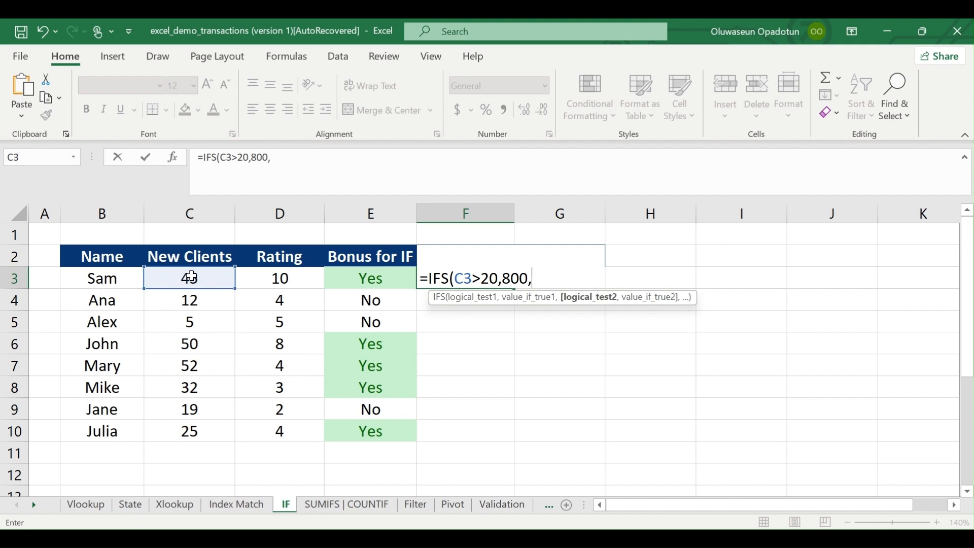
- Complete the IFS formula in F3 with the second test C3<20 returning 200
left_click(192, 277)
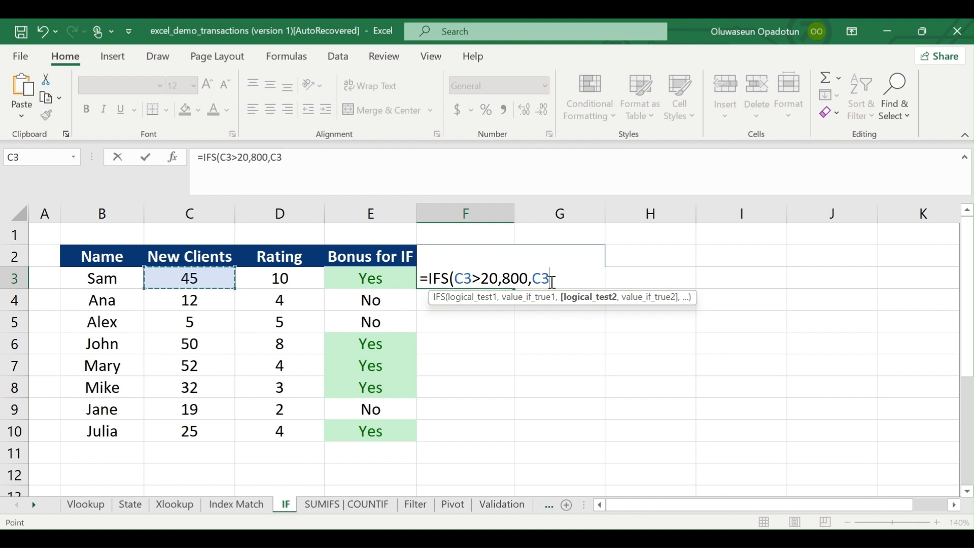
type("<20,")
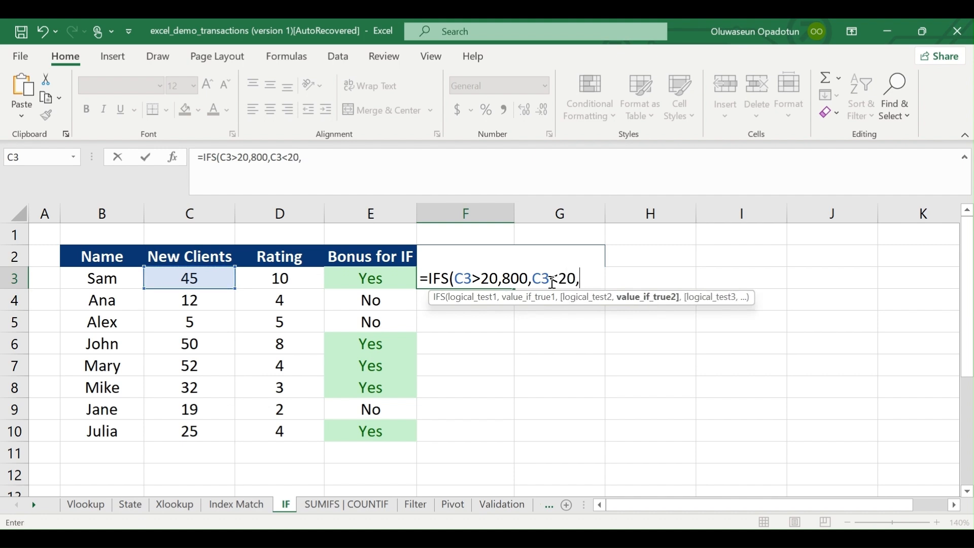
type("200")
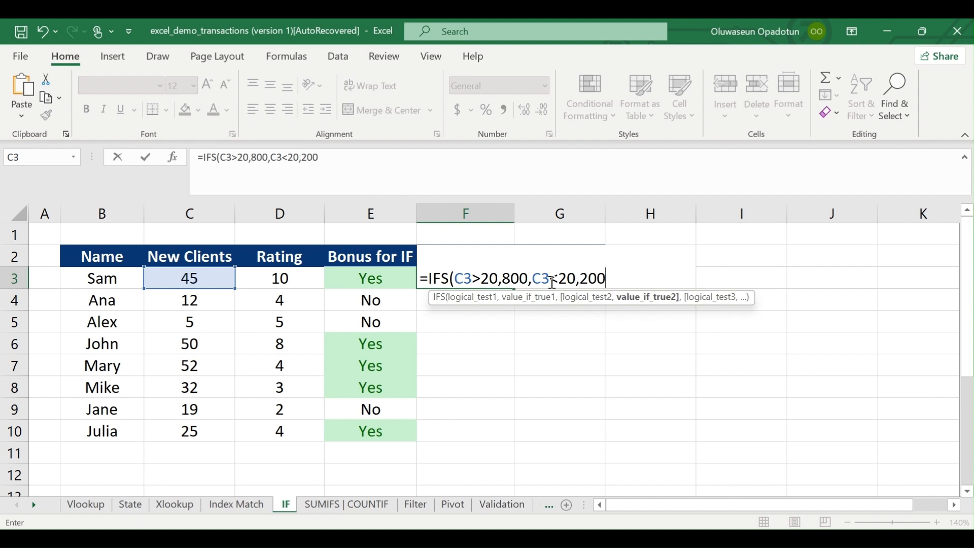
type(")")
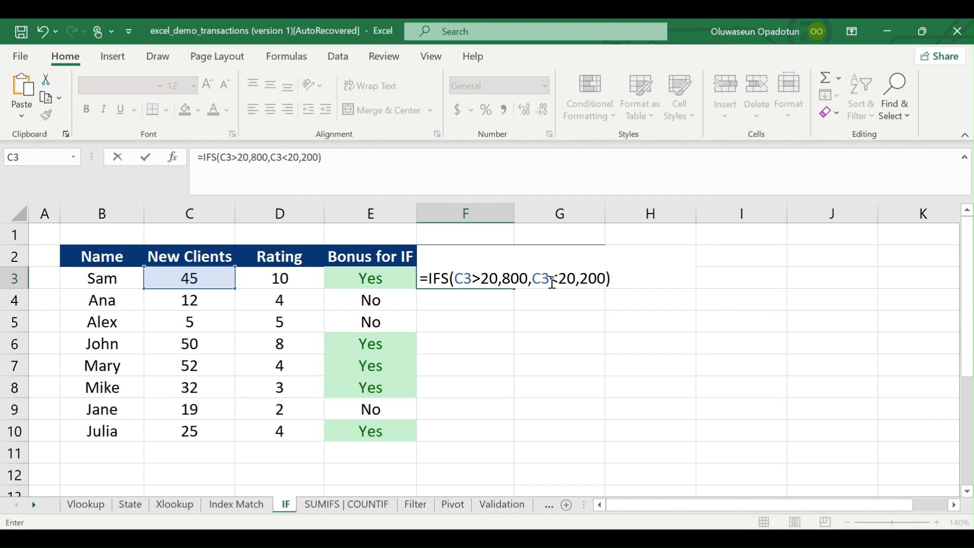
key("Return")
- Fill the IFS formula from F3 down through F10, check the copied formulas, and select the first Satisfaction cell G3
left_click(498, 280)
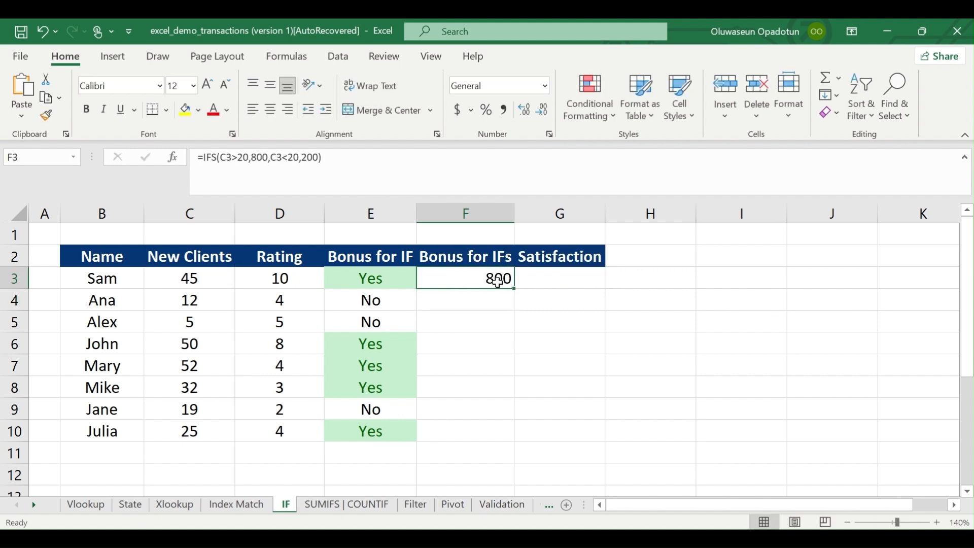
left_click_drag(513, 288, 498, 433)
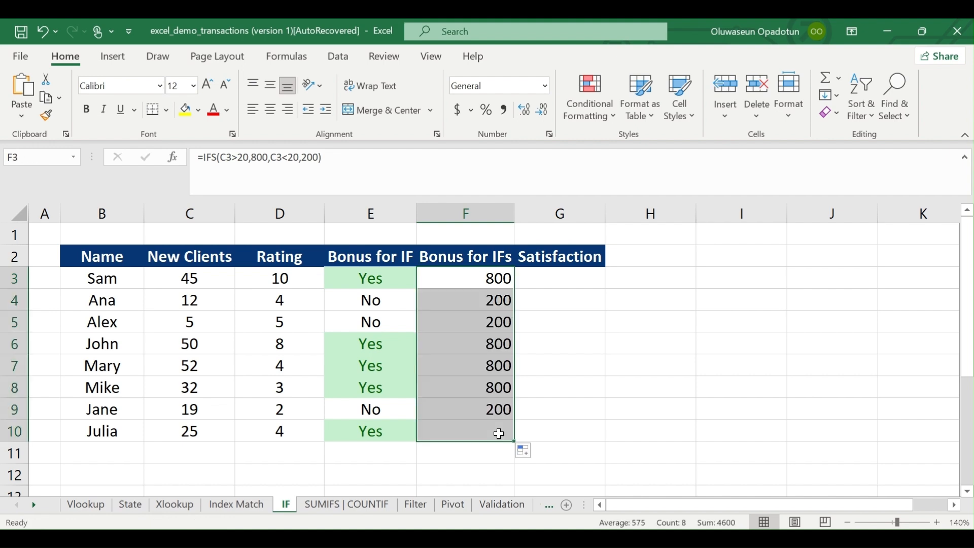
left_click(489, 360)
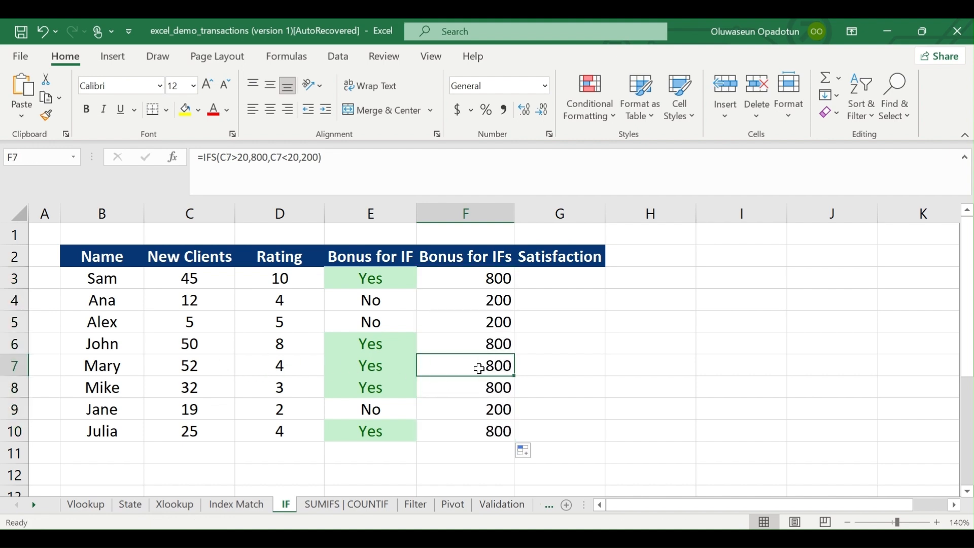
left_click(488, 408)
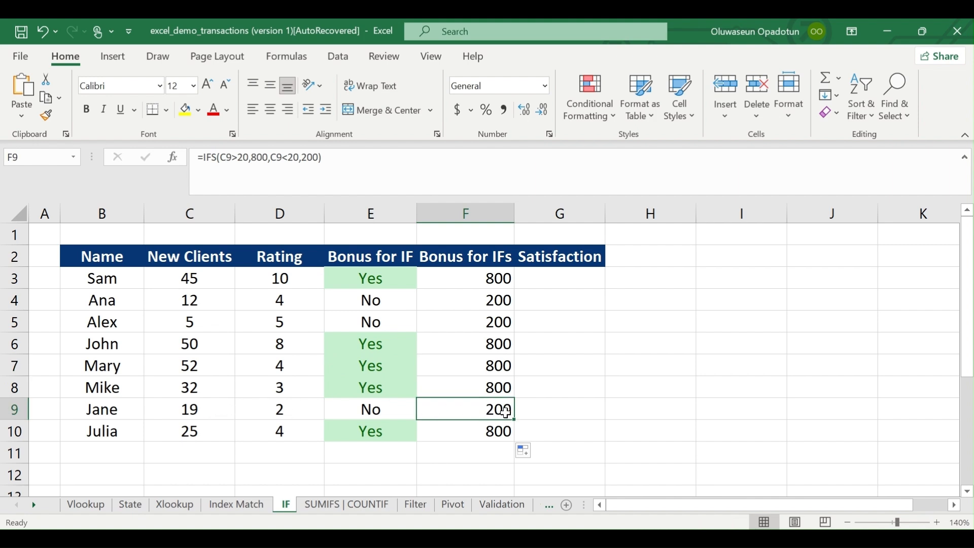
left_click(543, 278)
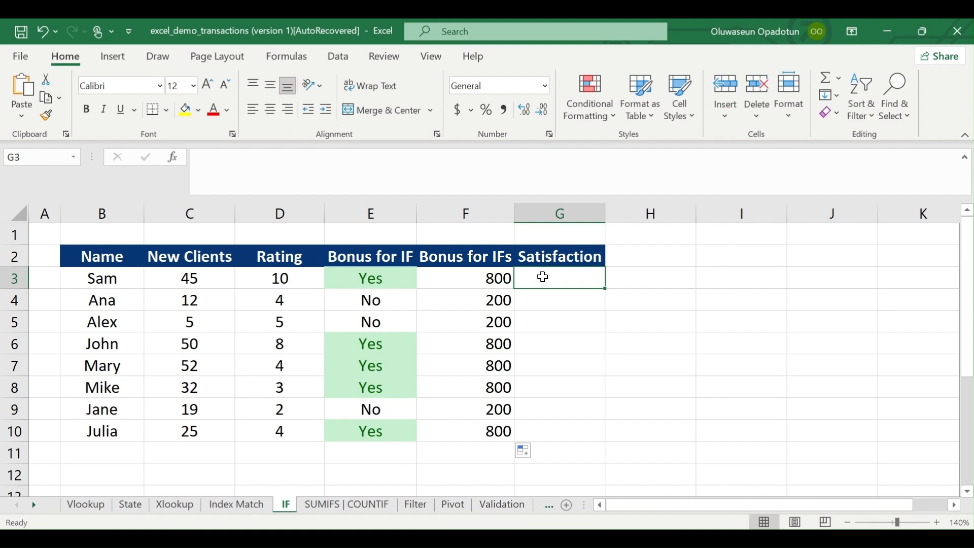
- Begin an IF formula in G3 under Satisfaction with a nested AND test requiring C3>20 and D3>5
double_click(543, 277)
type("=if")
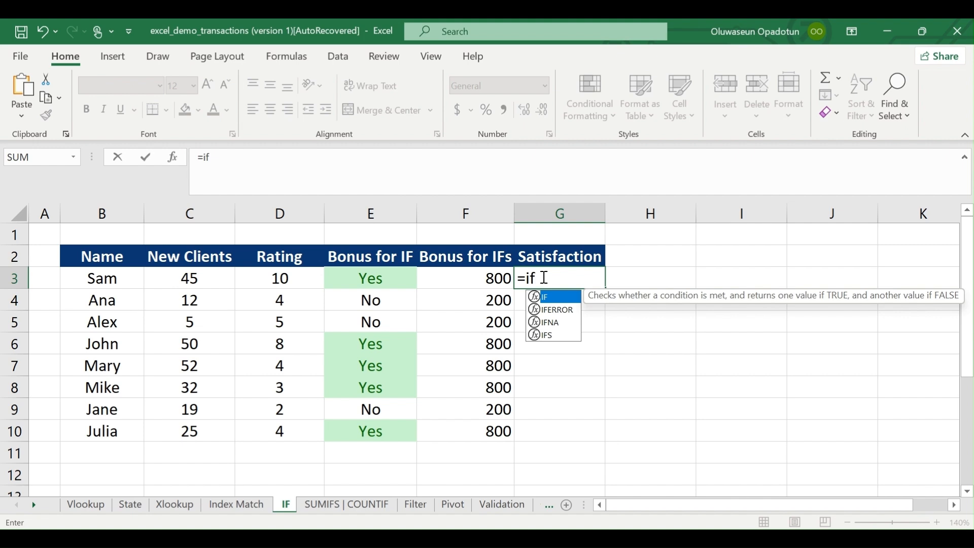
key("Tab")
type("and")
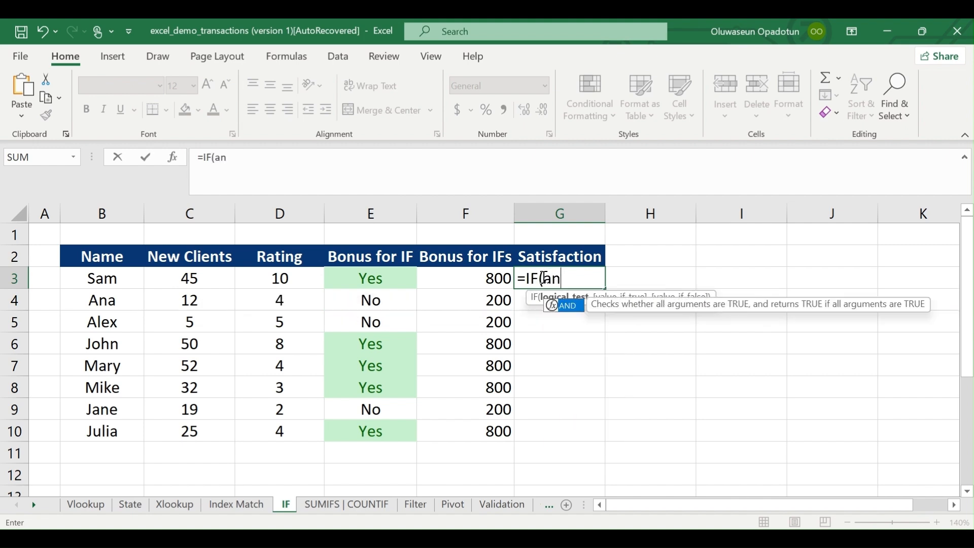
double_click(569, 303)
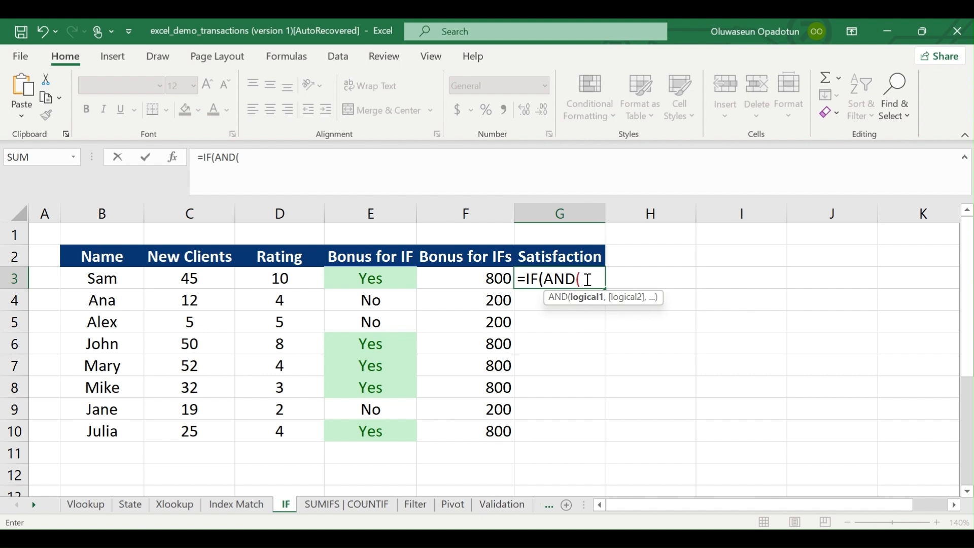
left_click(221, 279)
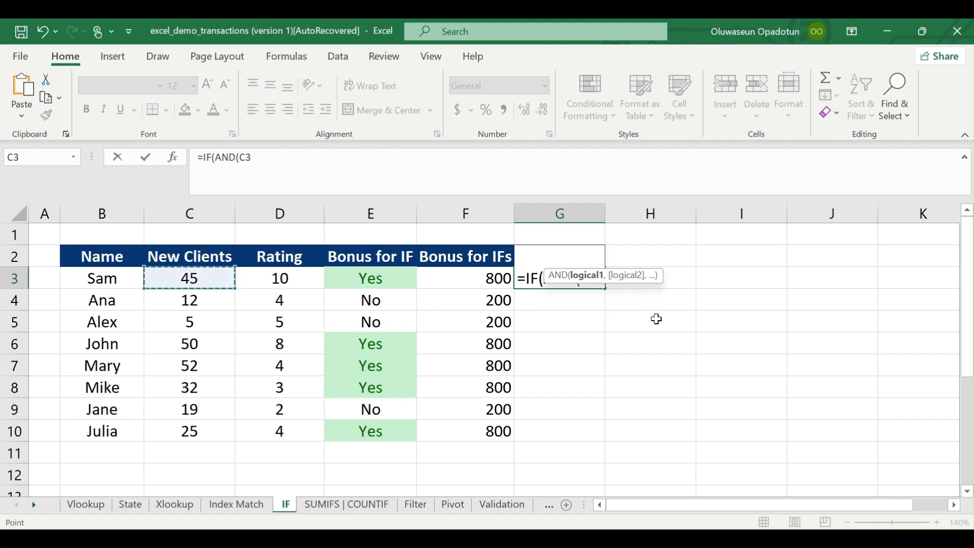
type(">20")
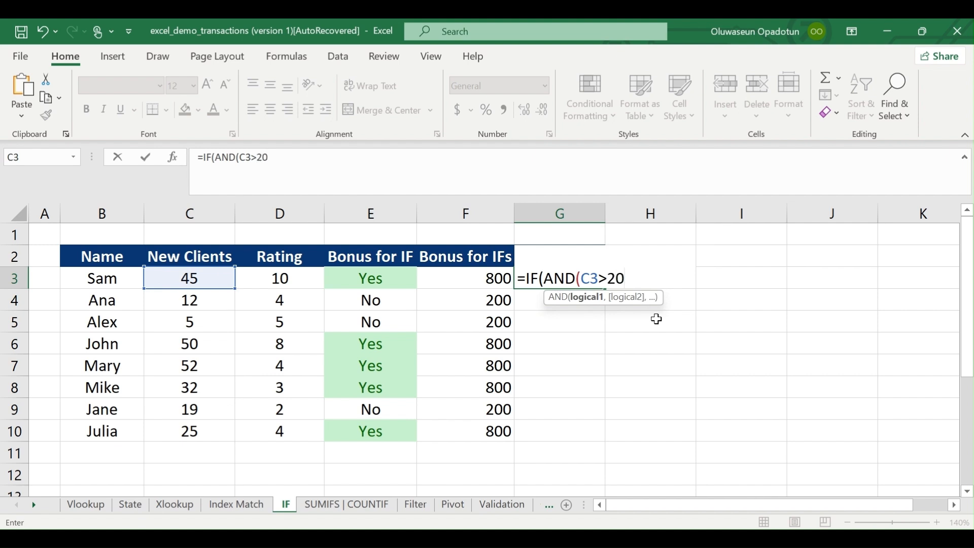
type(",")
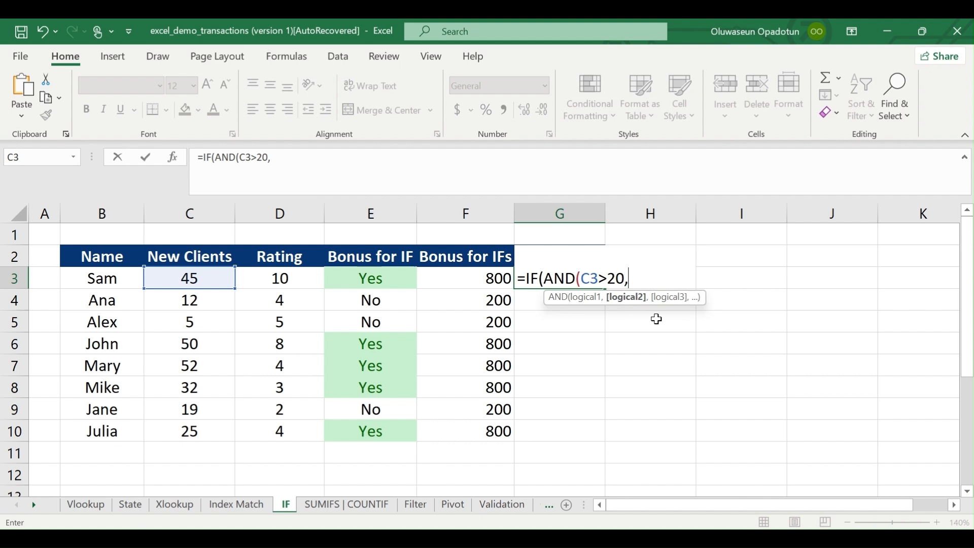
left_click(294, 280)
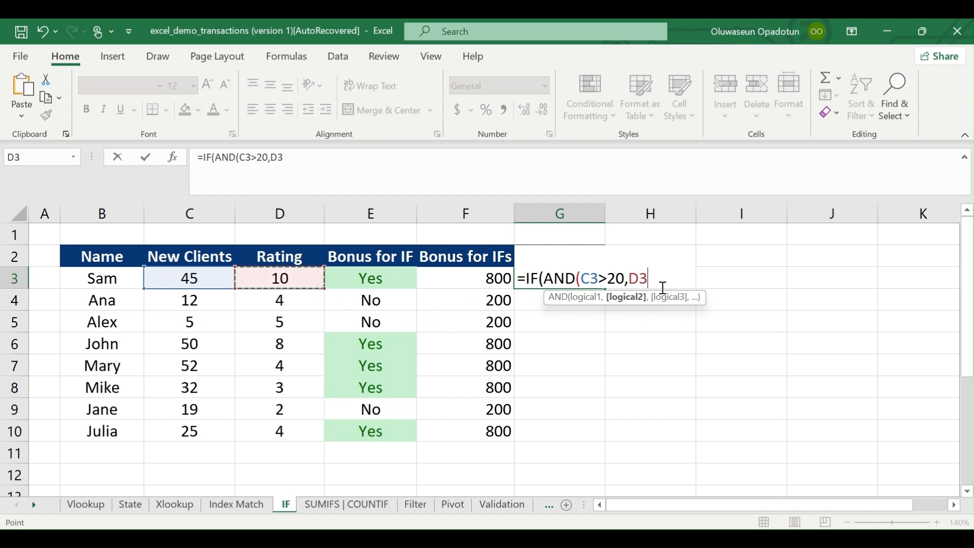
type(">5)")
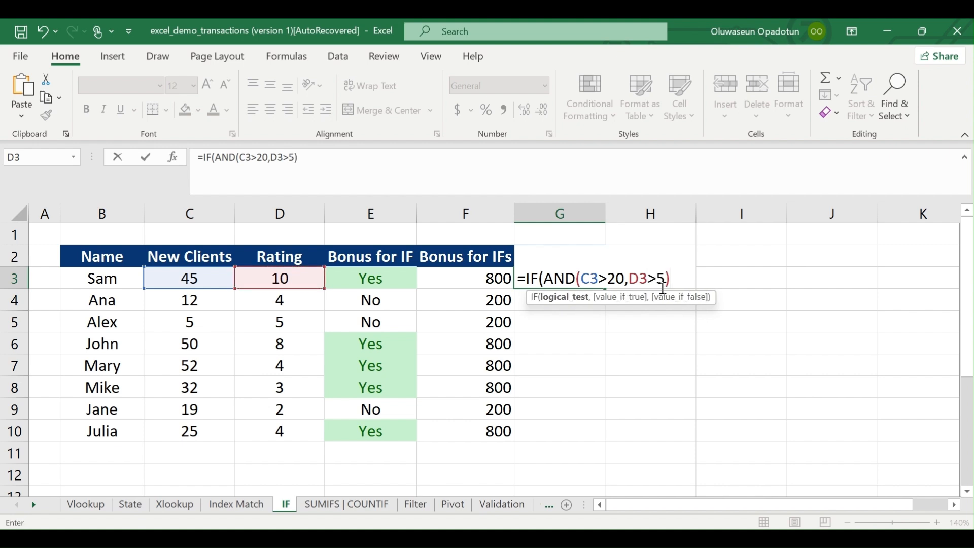
- Complete the G3 formula so it returns "Yes" when both conditions are met and "No" otherwise
type(",\"\"")
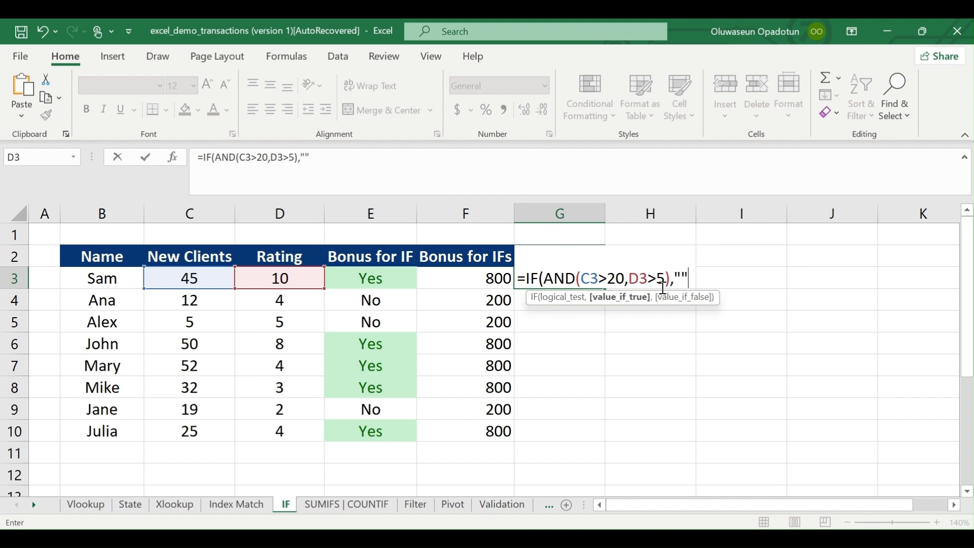
left_click(684, 277)
type("Yes")
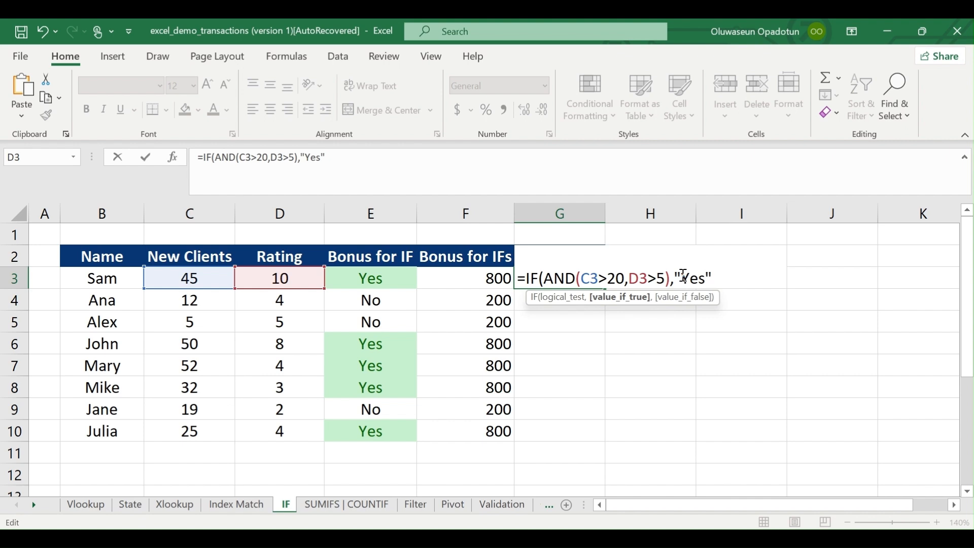
left_click(716, 278)
type(",")
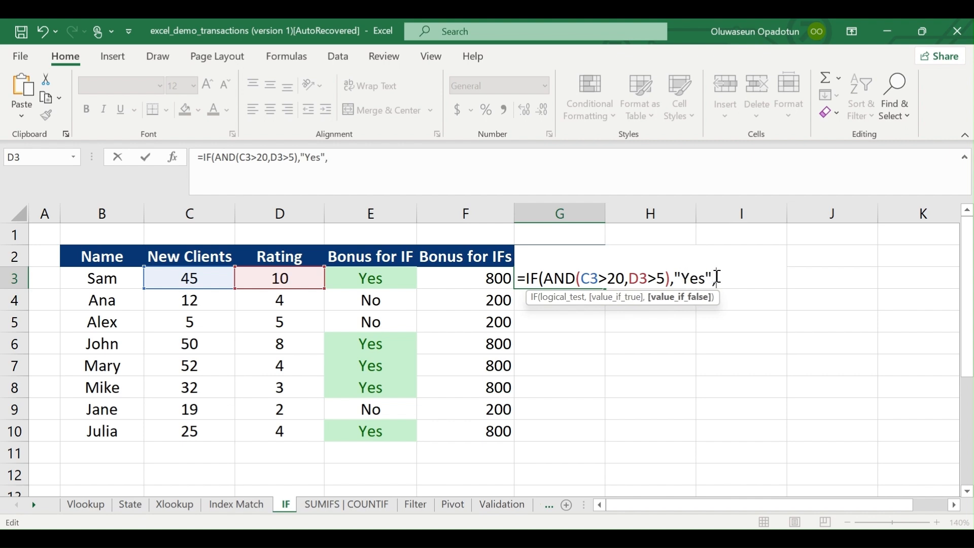
type("\"\"")
left_click(724, 277)
type("No\")")
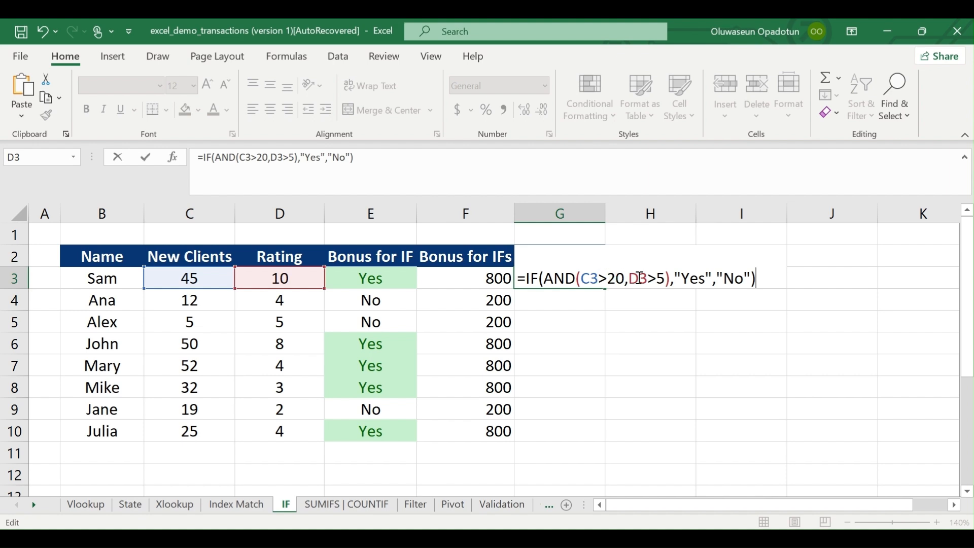
key("Return")
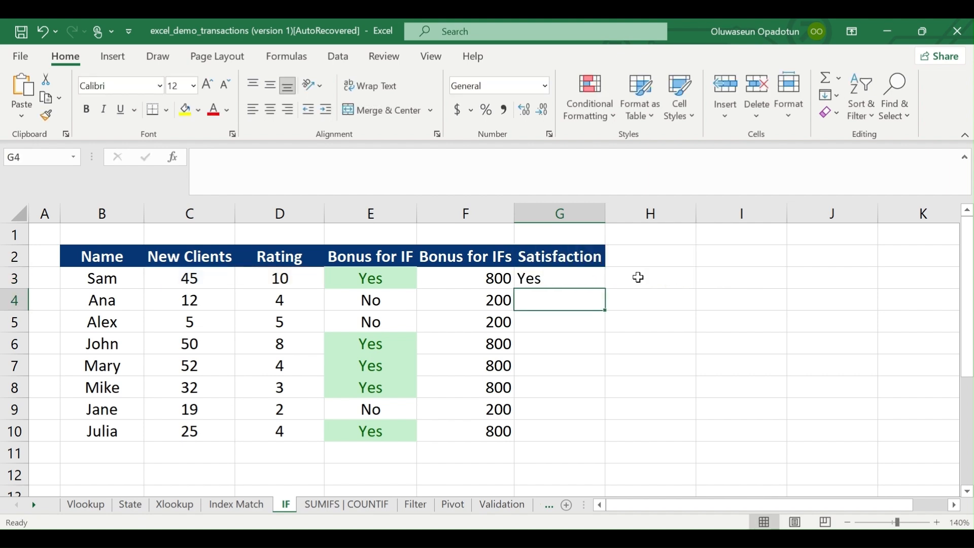
- Fill the Satisfaction formula from G3 down through G10 and check the copied formulas in the cells below G3
left_click(598, 280)
left_click_drag(609, 290, 583, 435)
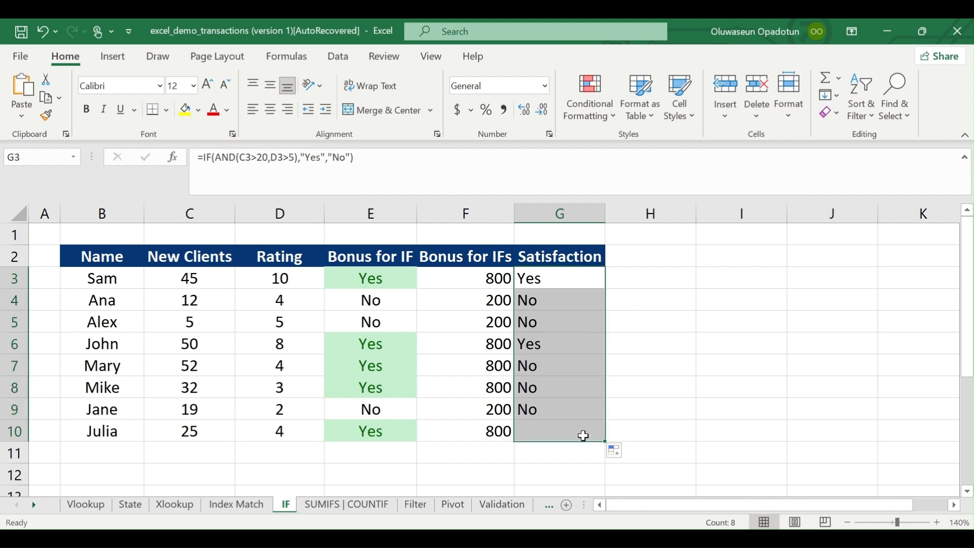
left_click(576, 325)
left_click(549, 303)
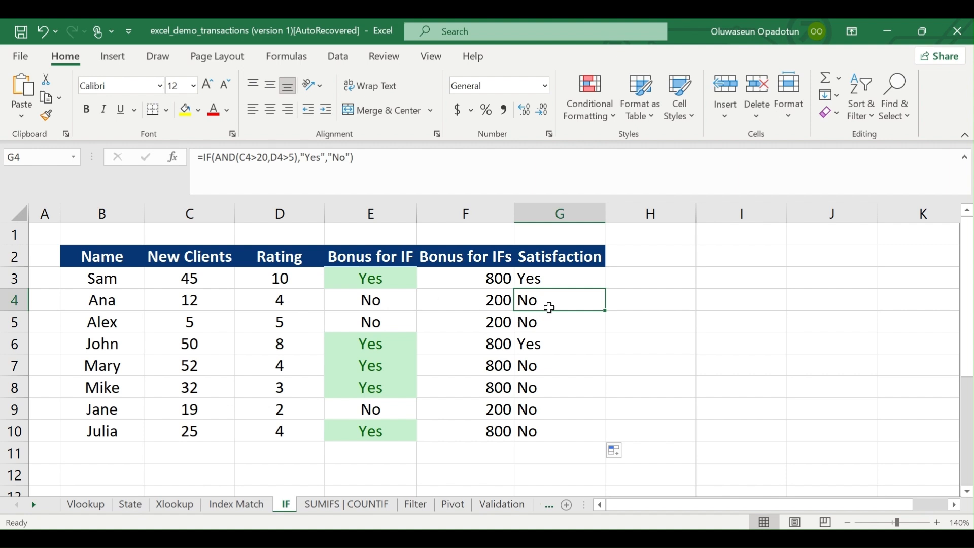
left_click_drag(549, 307, 547, 320)
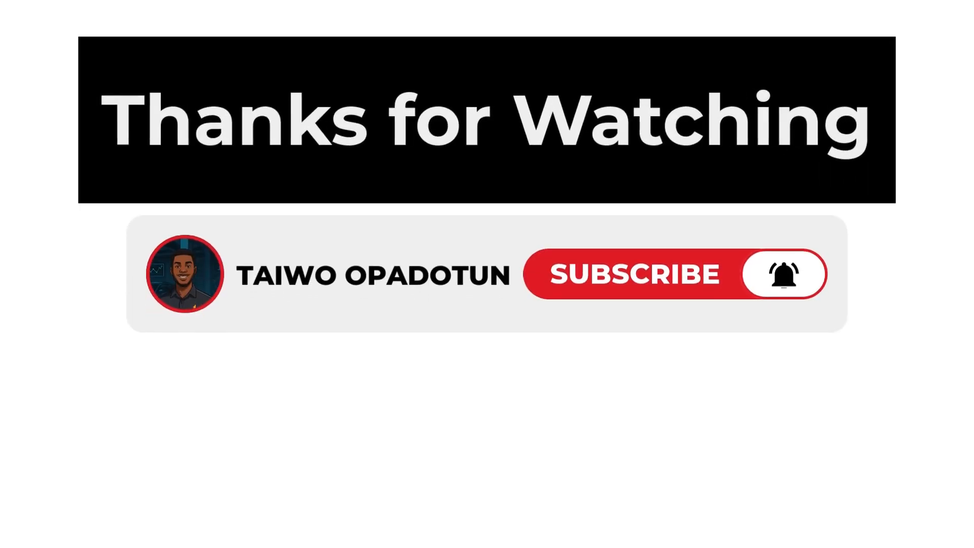